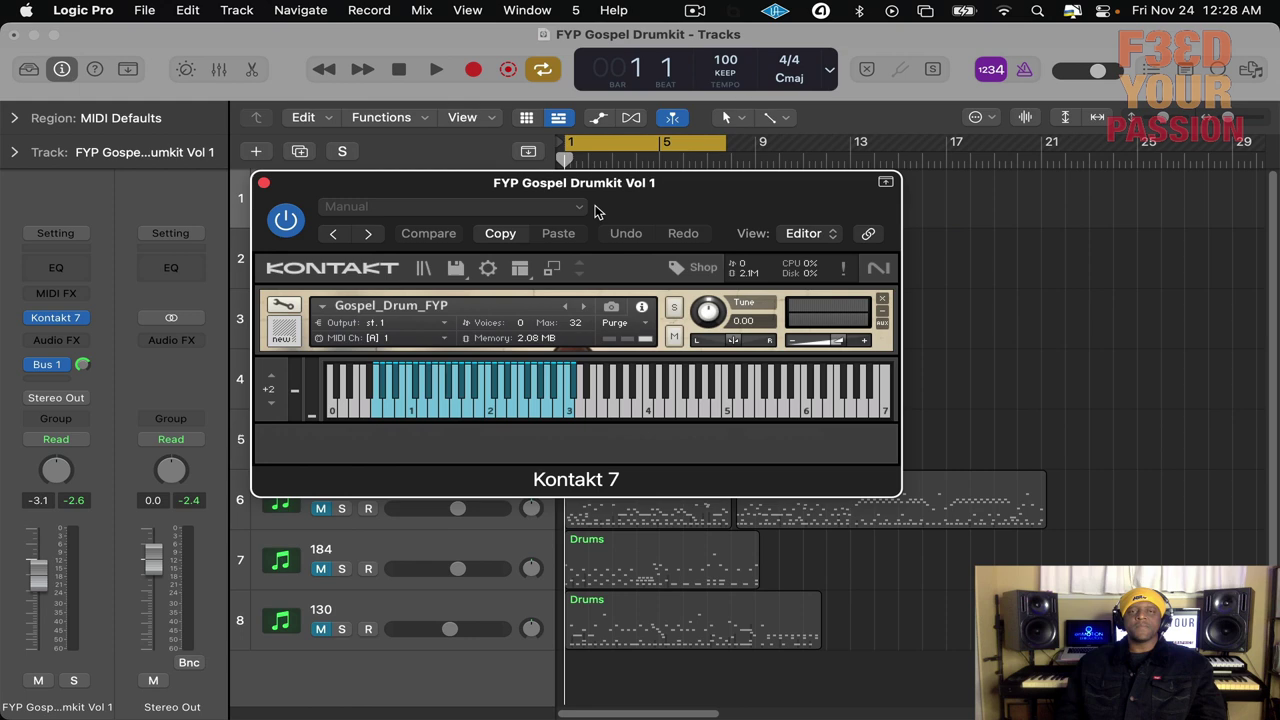
Move the Kontakt window aside to reveal the tracks and solo the 100 track.
left_click_drag(612, 200, 643, 163)
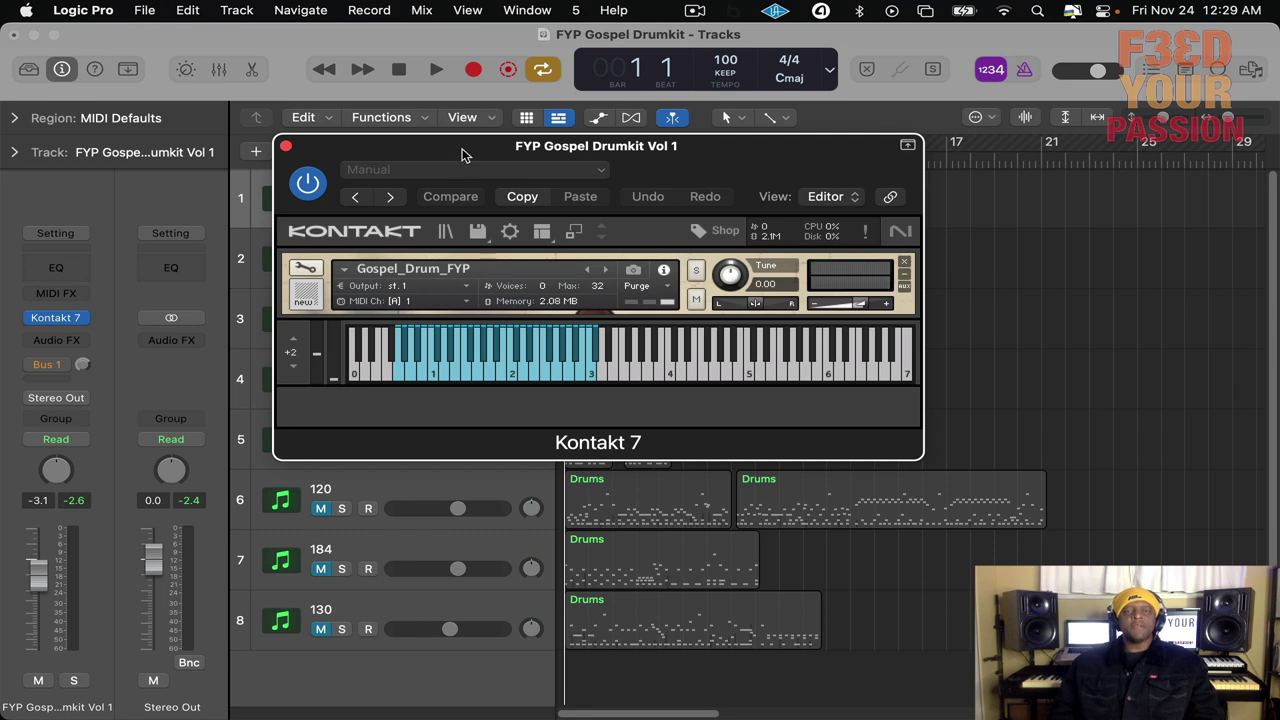
left_click_drag(462, 153, 892, 119)
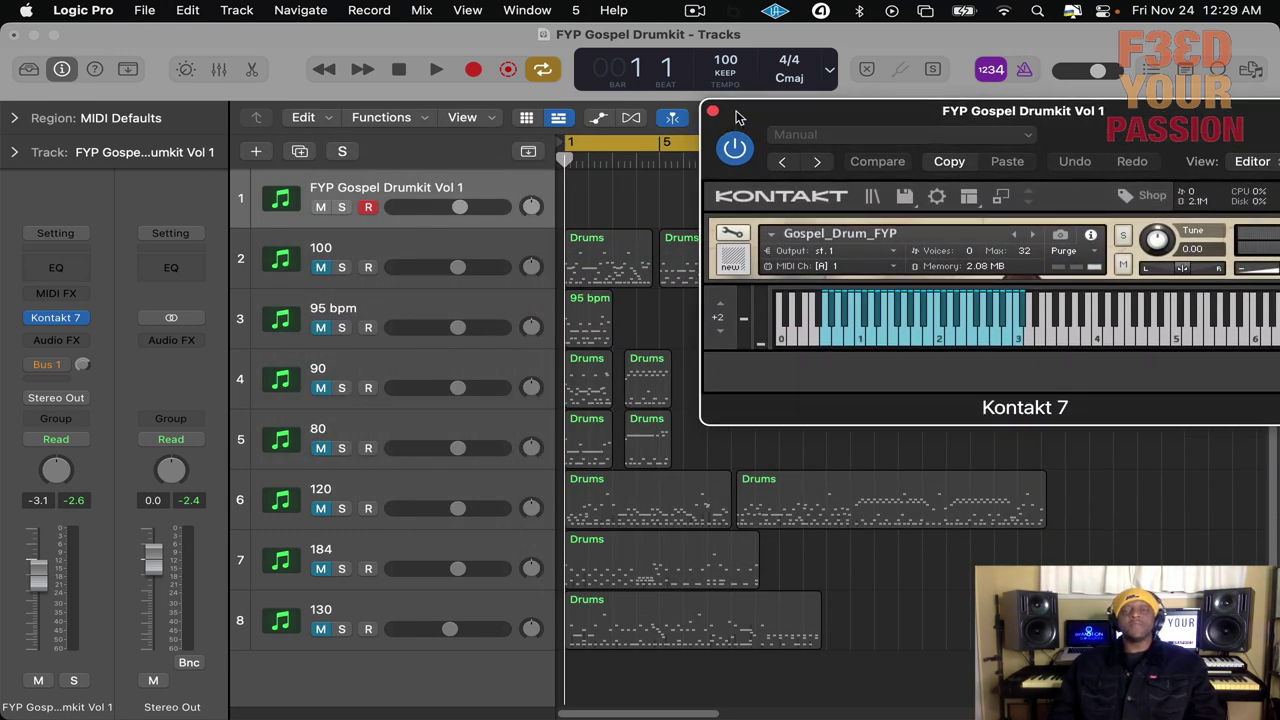
left_click_drag(737, 117, 870, 191)
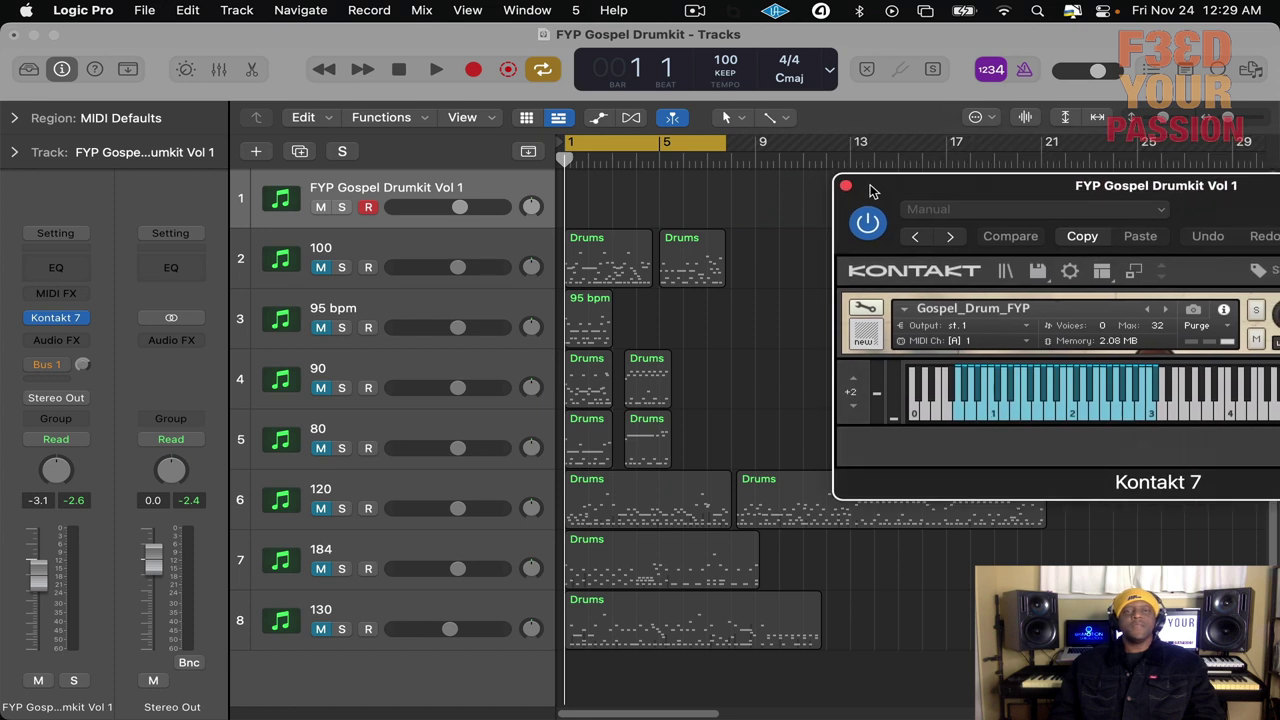
left_click(491, 250)
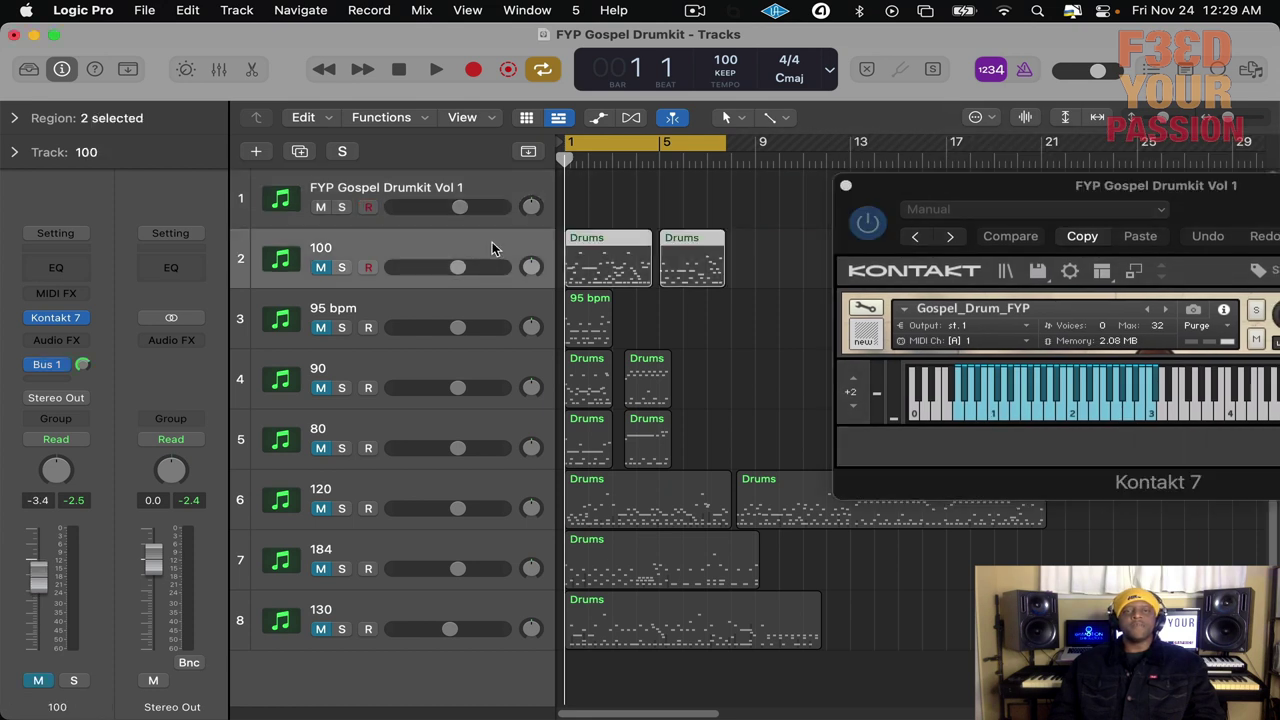
left_click(342, 268)
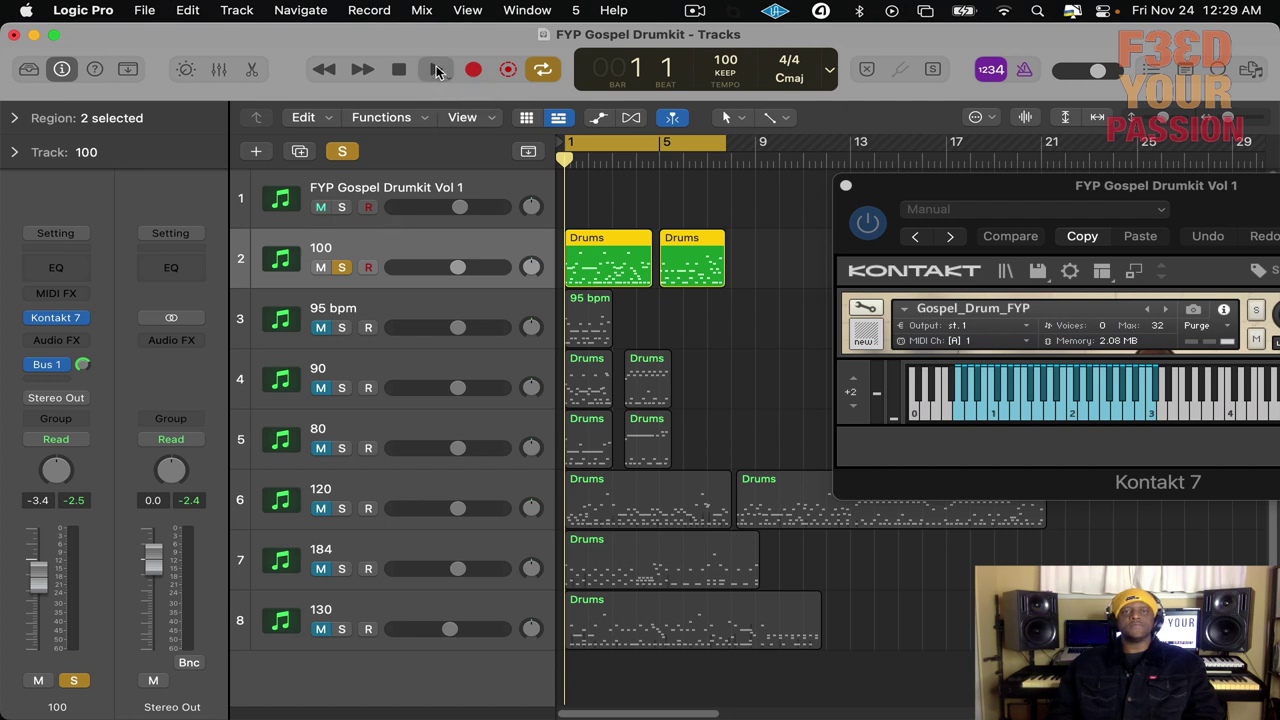
Play the soloed 100 track while lowering Stereo Out to -2.0, then stop.
left_click(436, 70)
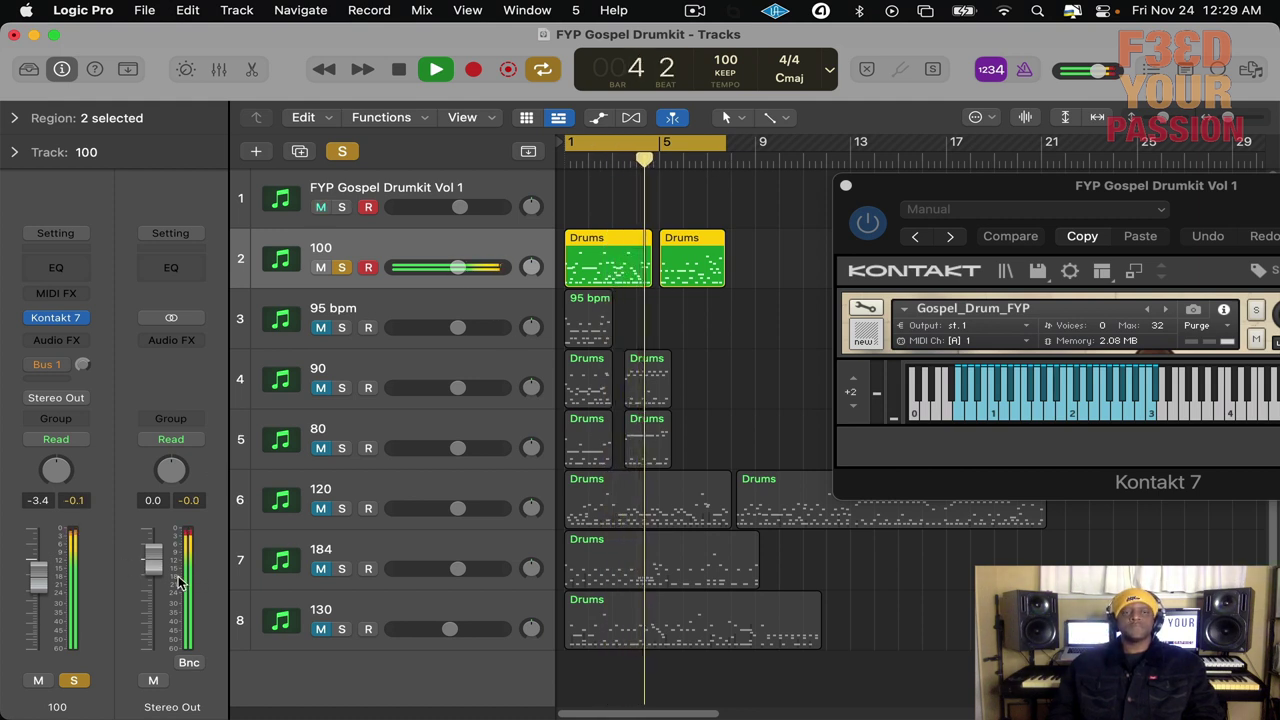
left_click_drag(178, 583, 178, 593)
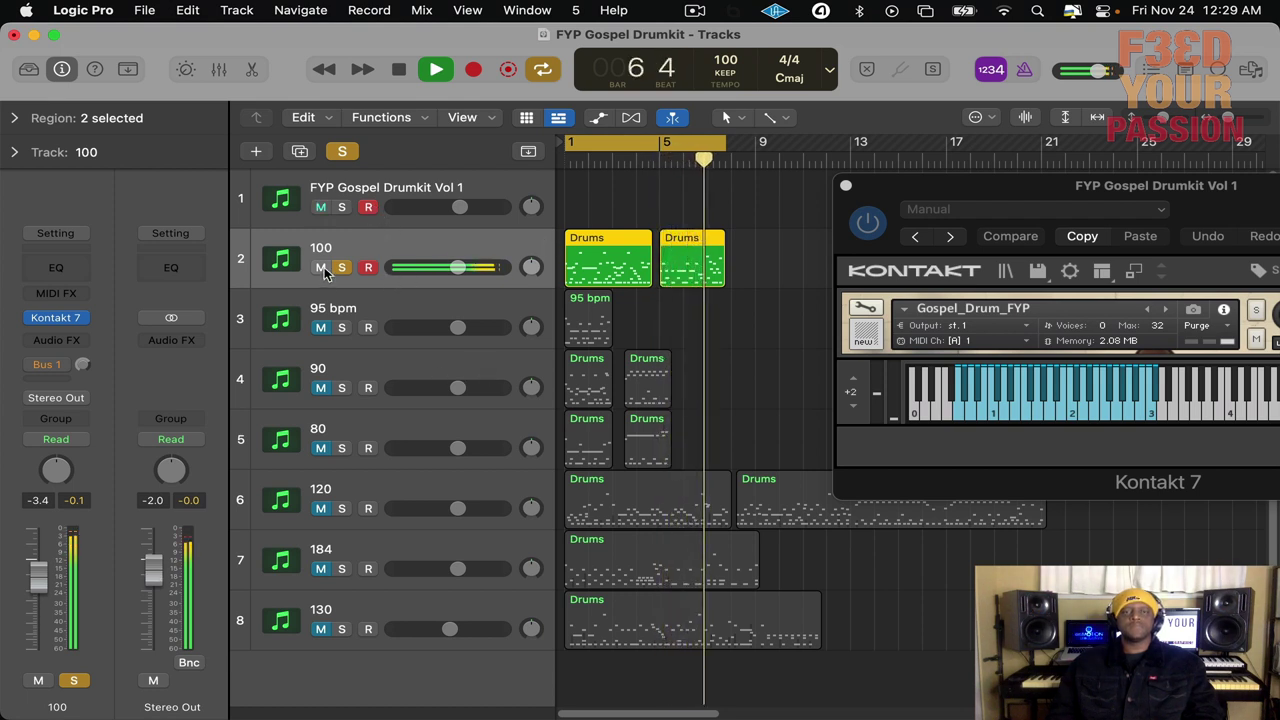
left_click(400, 70)
Move the solo from the 100 track to the 95 bpm track.
left_click(368, 207)
left_click(367, 267)
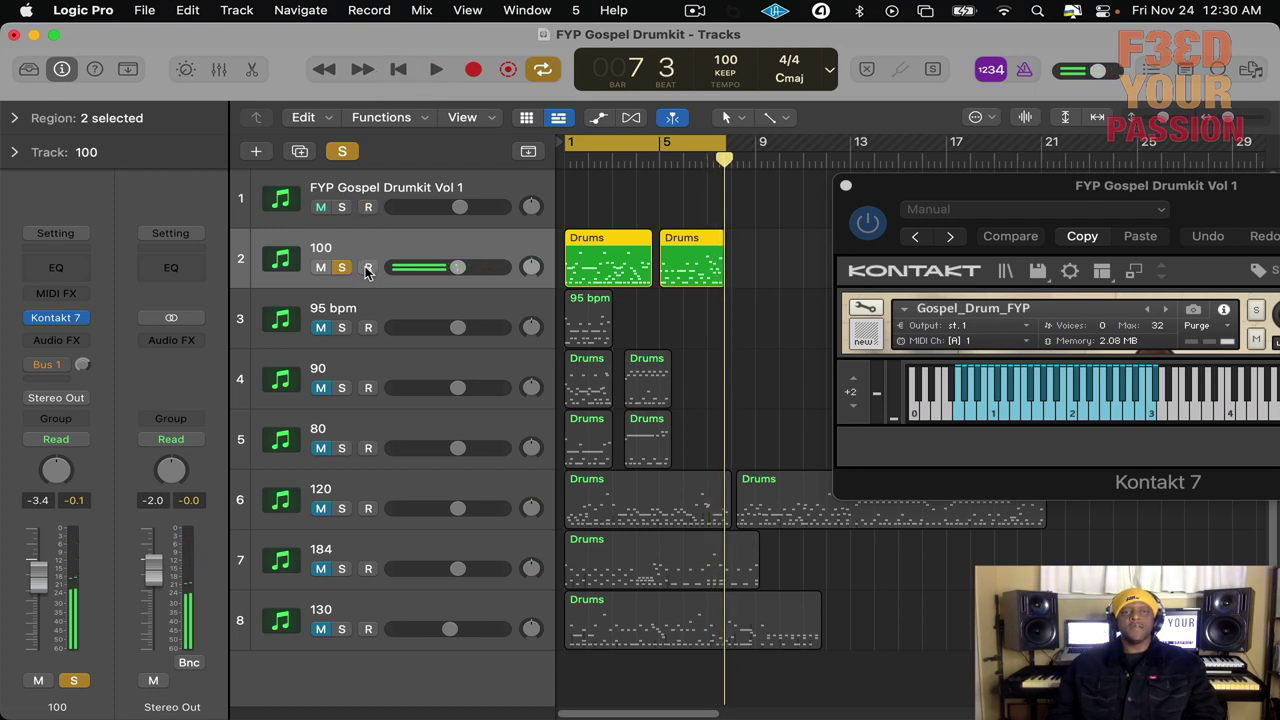
left_click(341, 267)
Play the soloed 95 bpm track at tempo 95, then unsolo it.
left_click(343, 327)
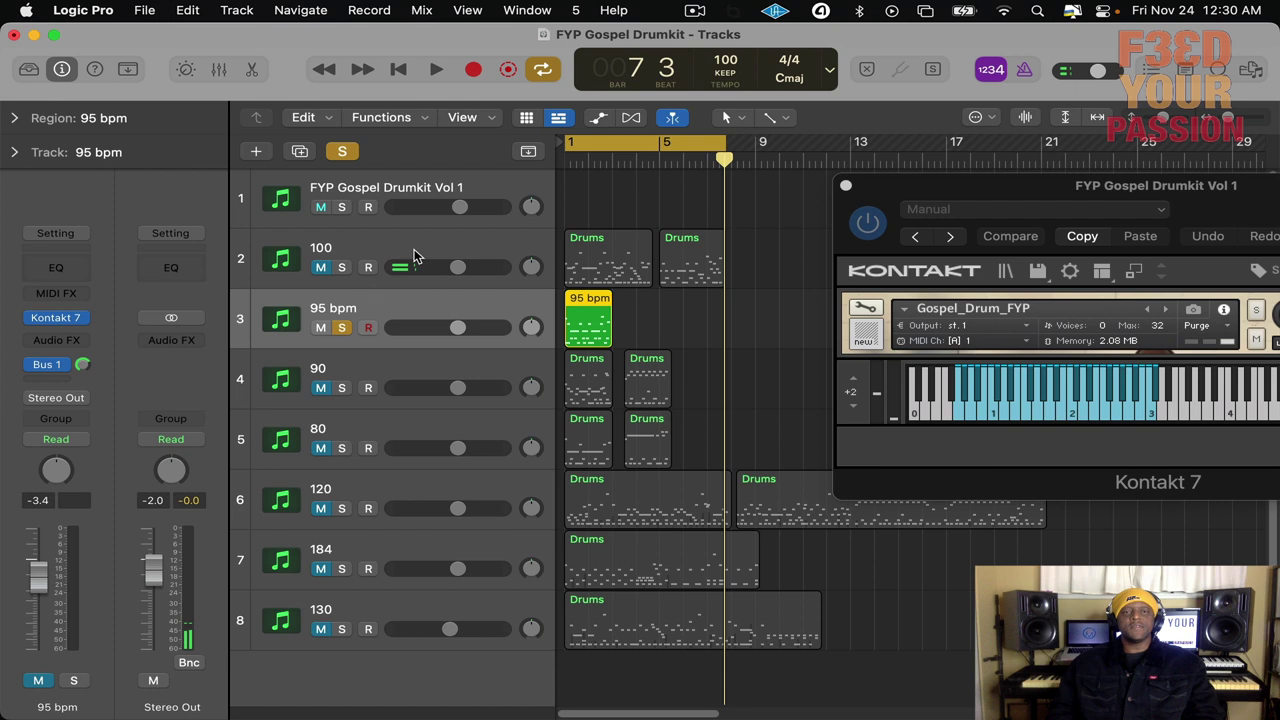
left_click_drag(722, 62, 737, 80)
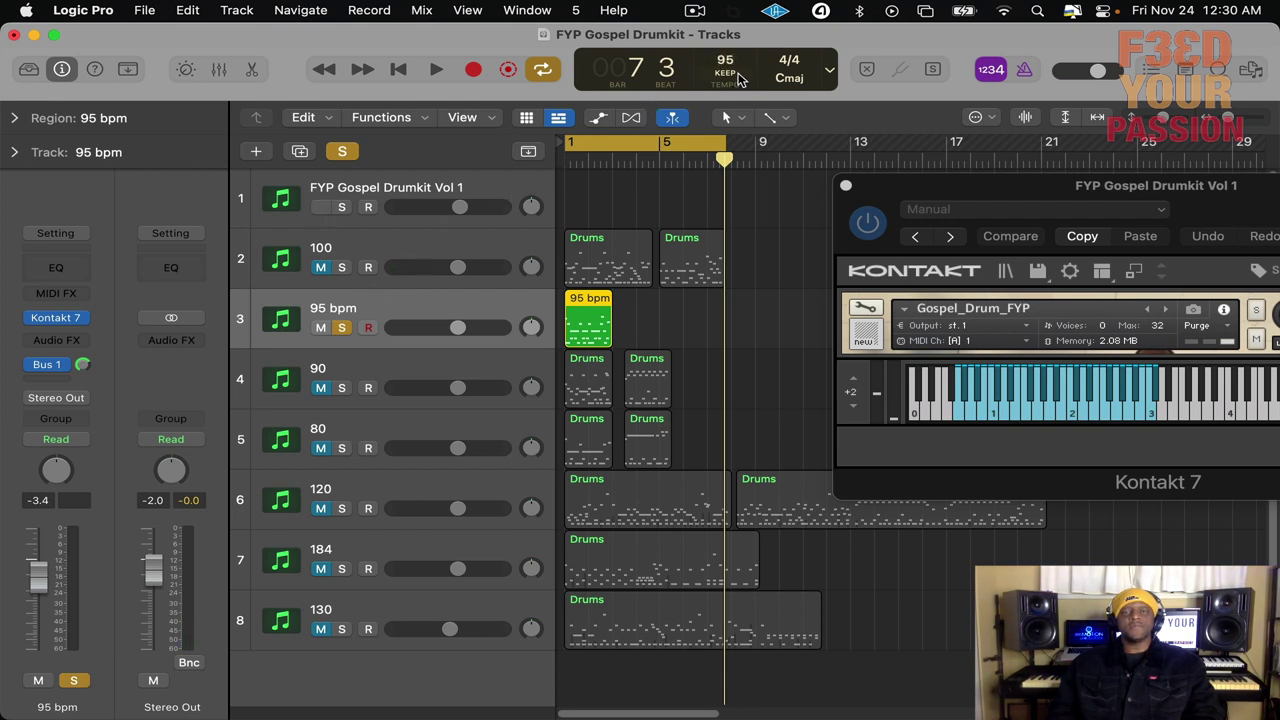
left_click(625, 313)
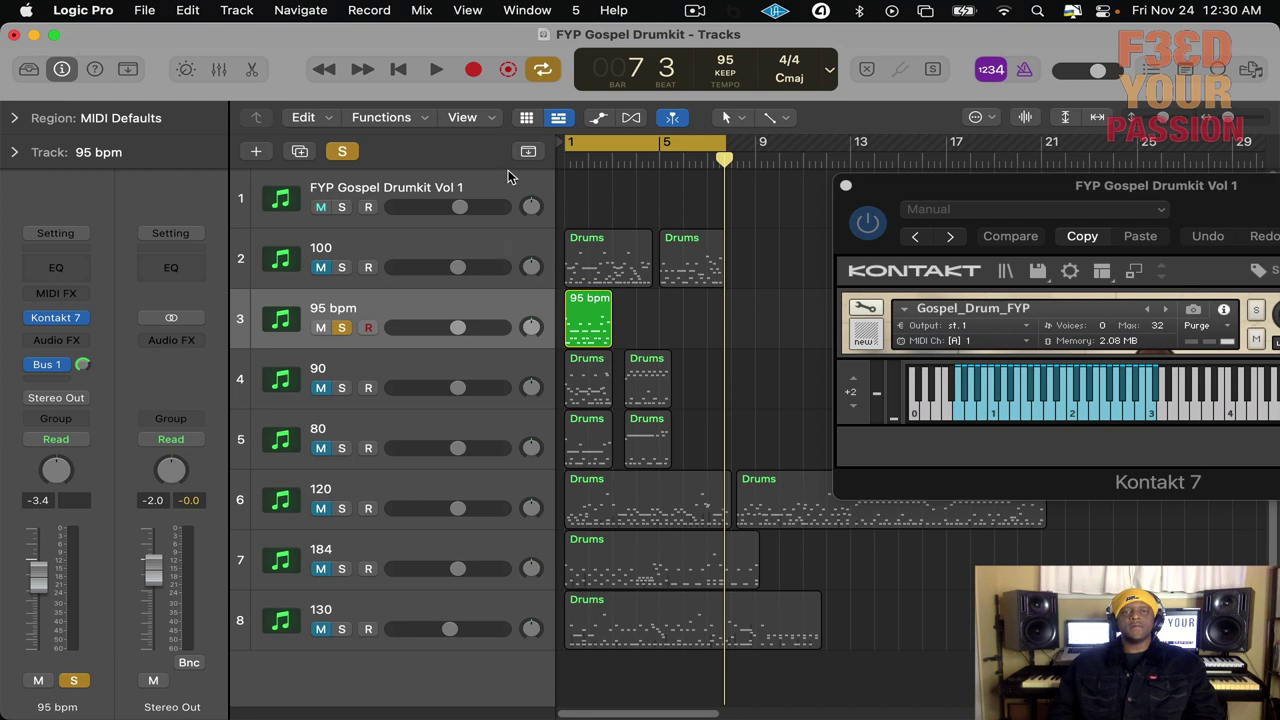
left_click(436, 69)
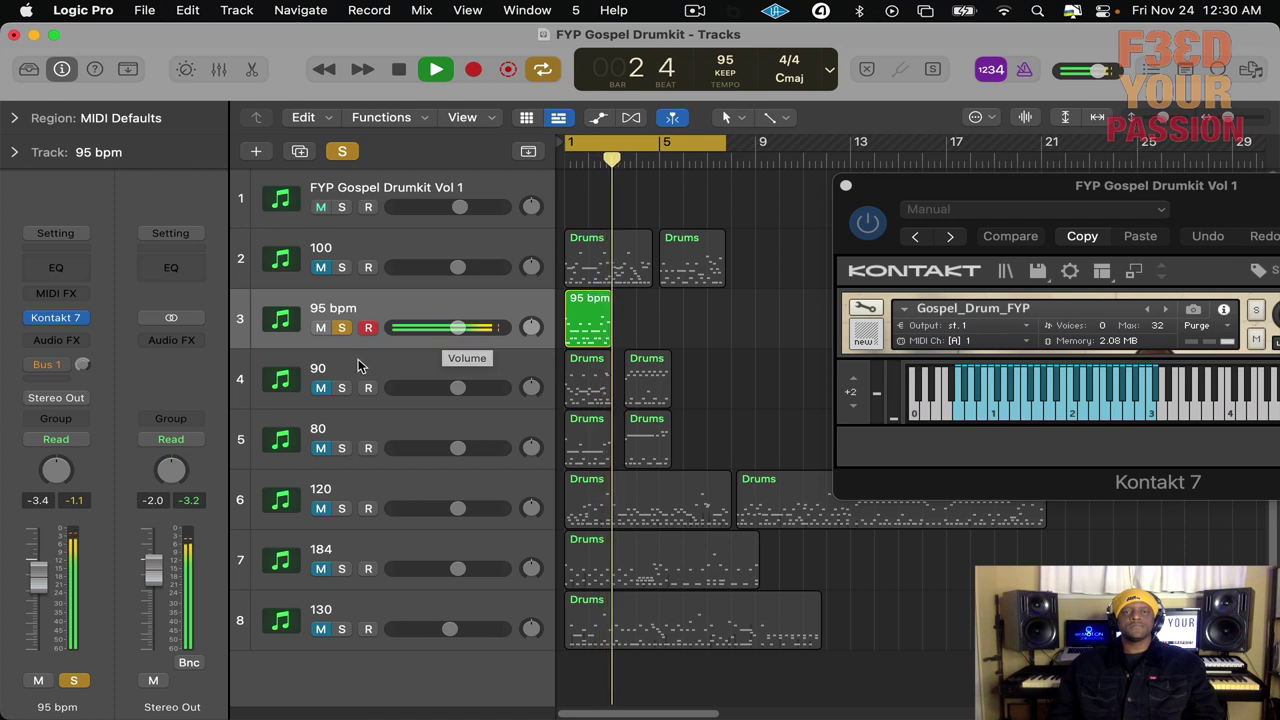
key("space")
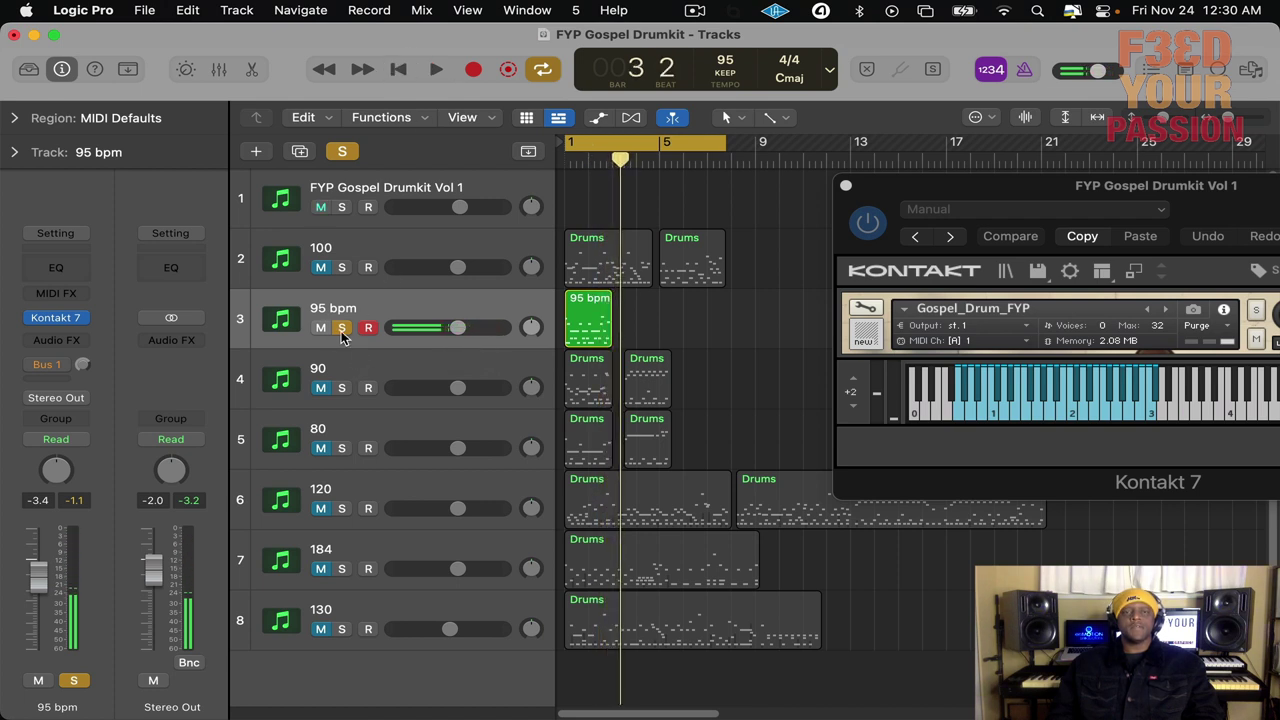
left_click(341, 328)
Solo the 90 track and play it from the beginning at tempo 90, then unsolo it.
left_click(341, 388)
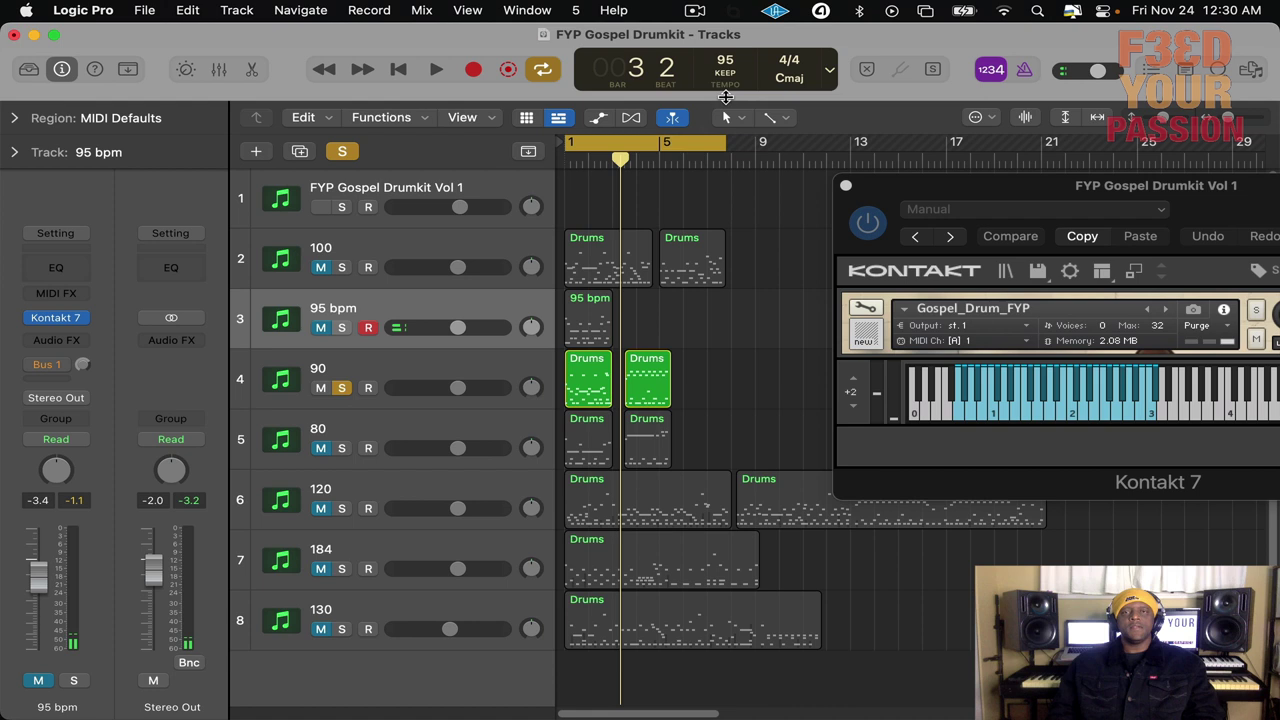
mouse_move(726, 97)
left_mouse_down()
mouse_move(720, 62)
mouse_move(731, 84)
left_mouse_up()
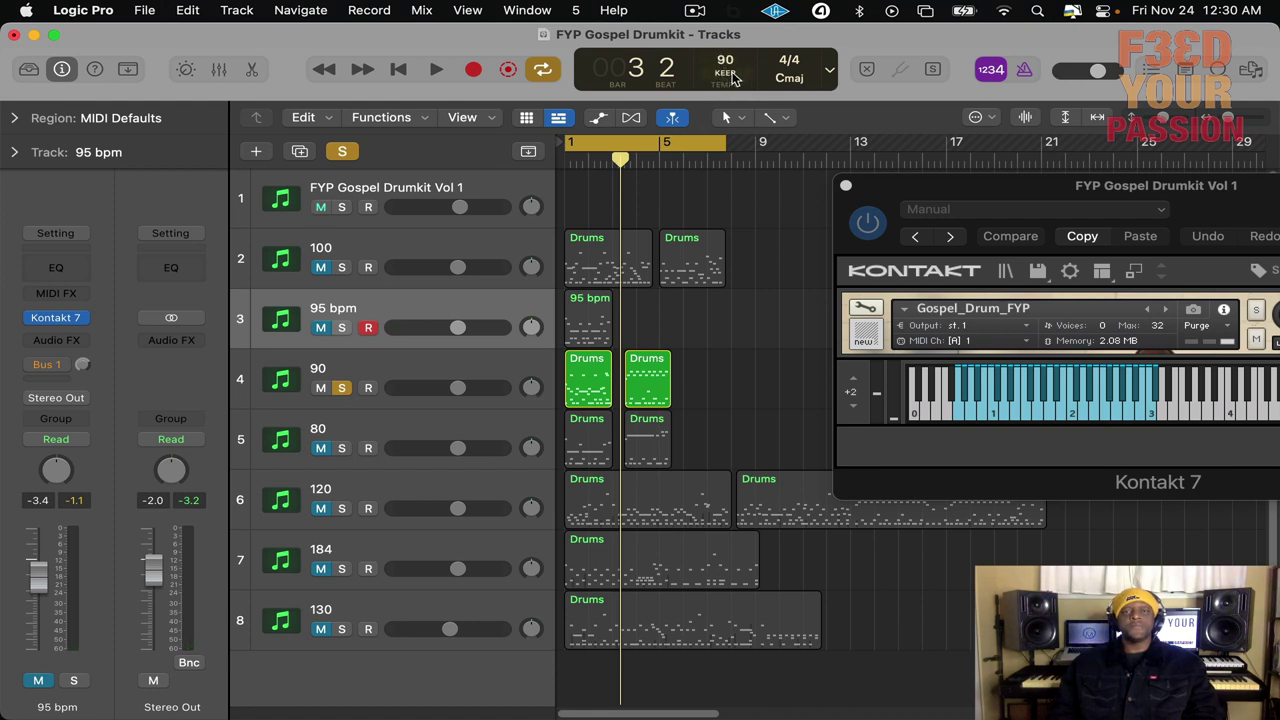
left_click(402, 70)
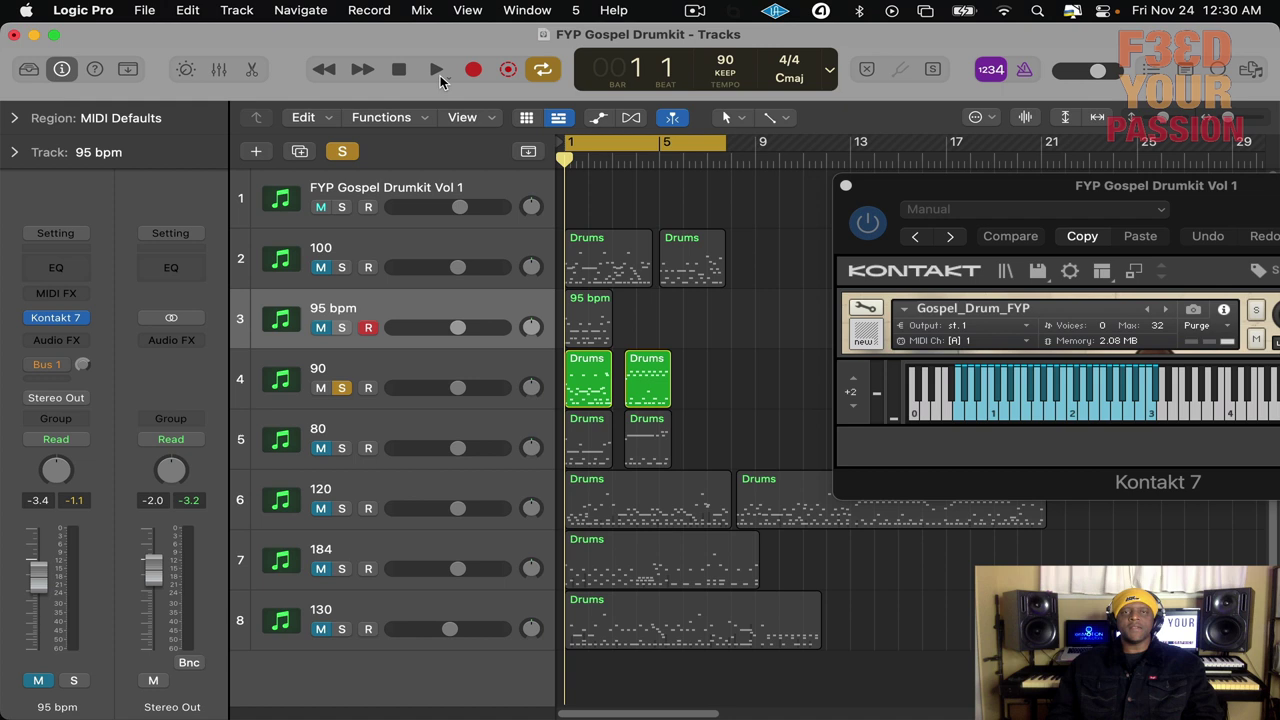
left_click(438, 72)
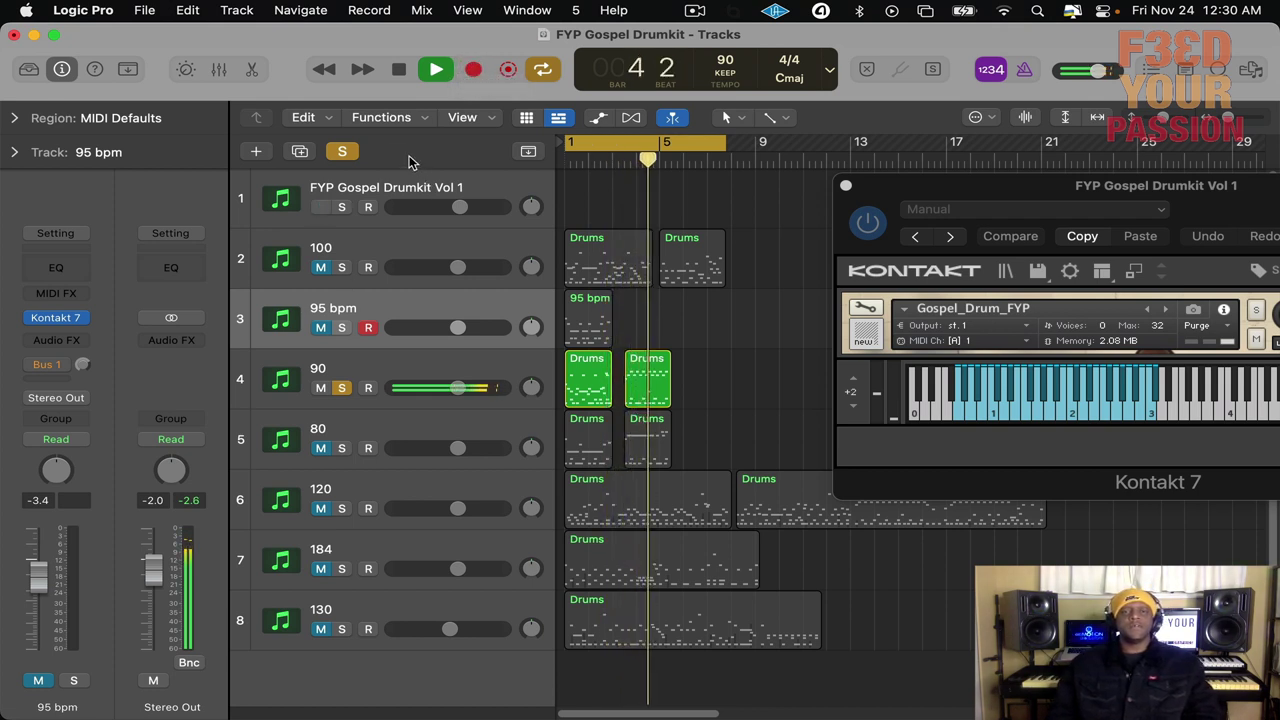
left_click(400, 72)
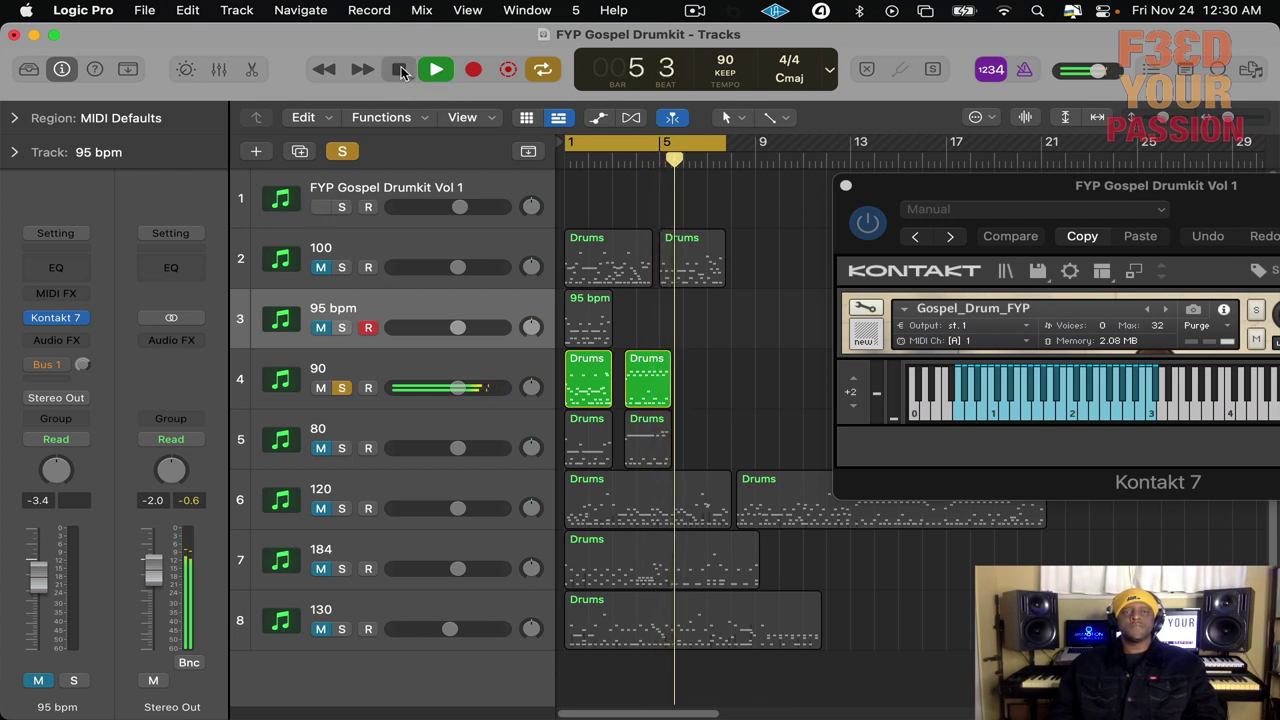
left_click(341, 389)
left_click(505, 458)
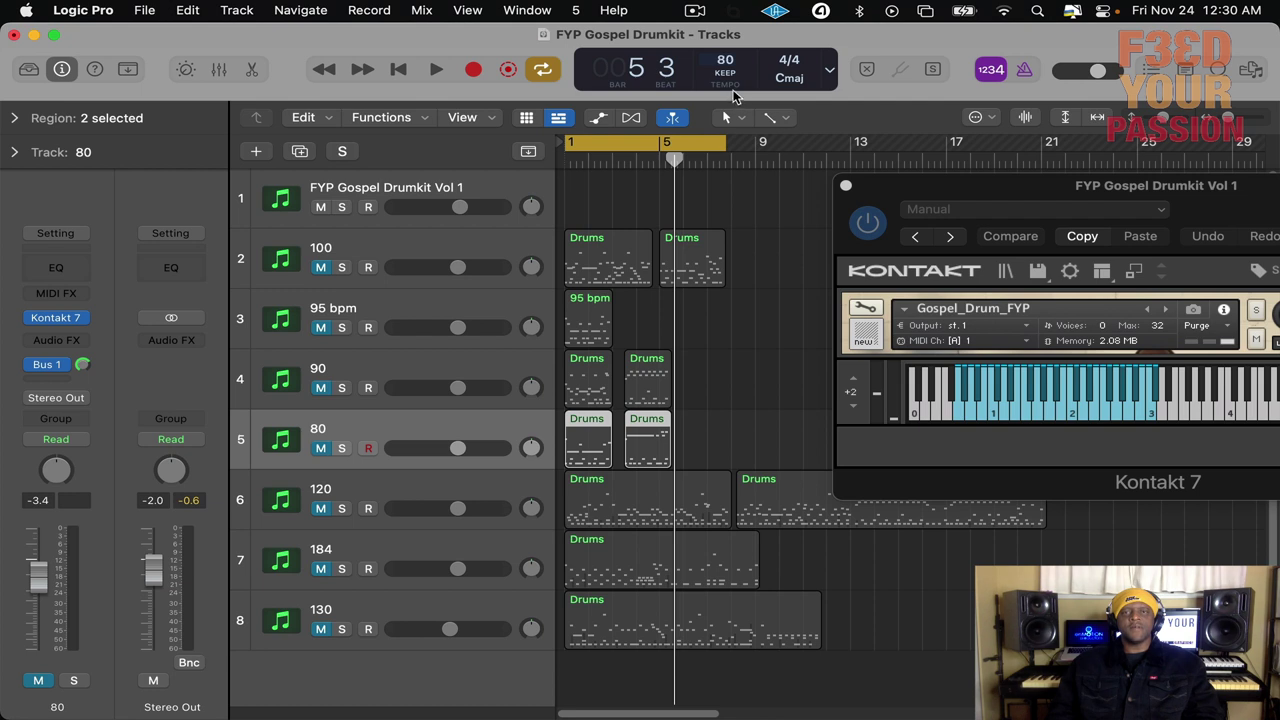
Play the soloed 80 track's two Drums regions at 80 bpm, stopping around bar 5.
left_click(341, 448)
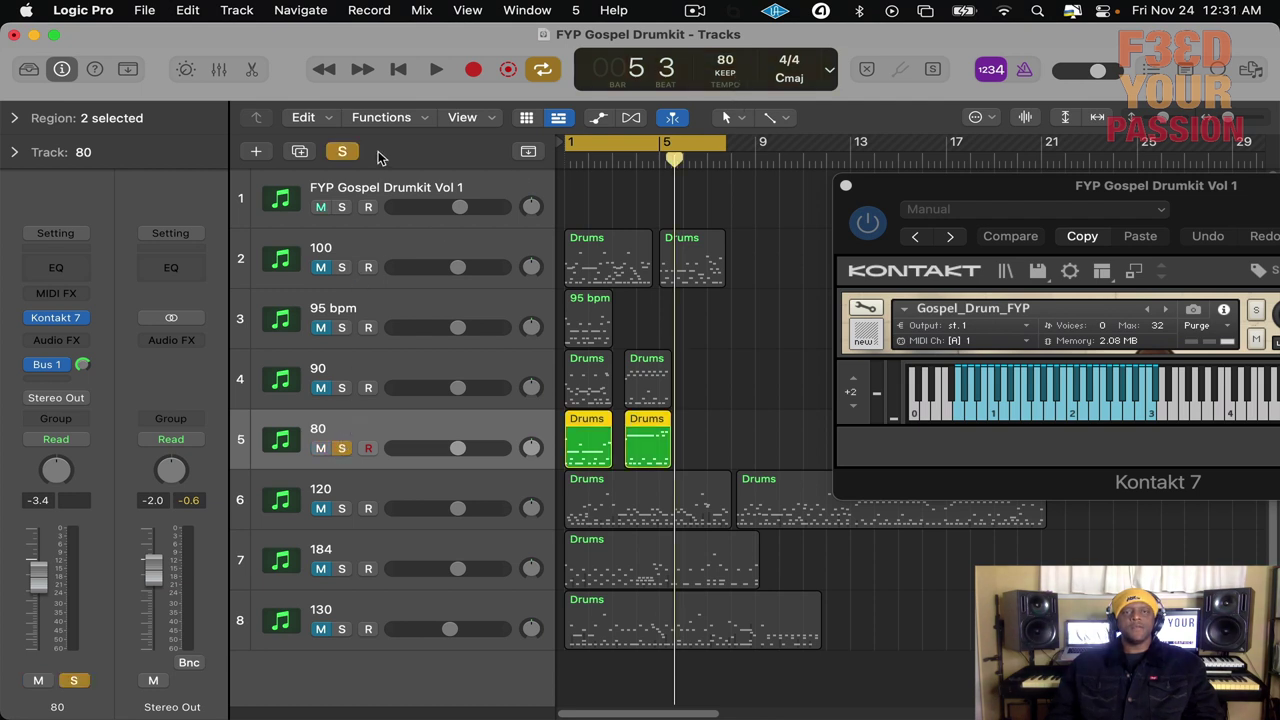
left_click(437, 69)
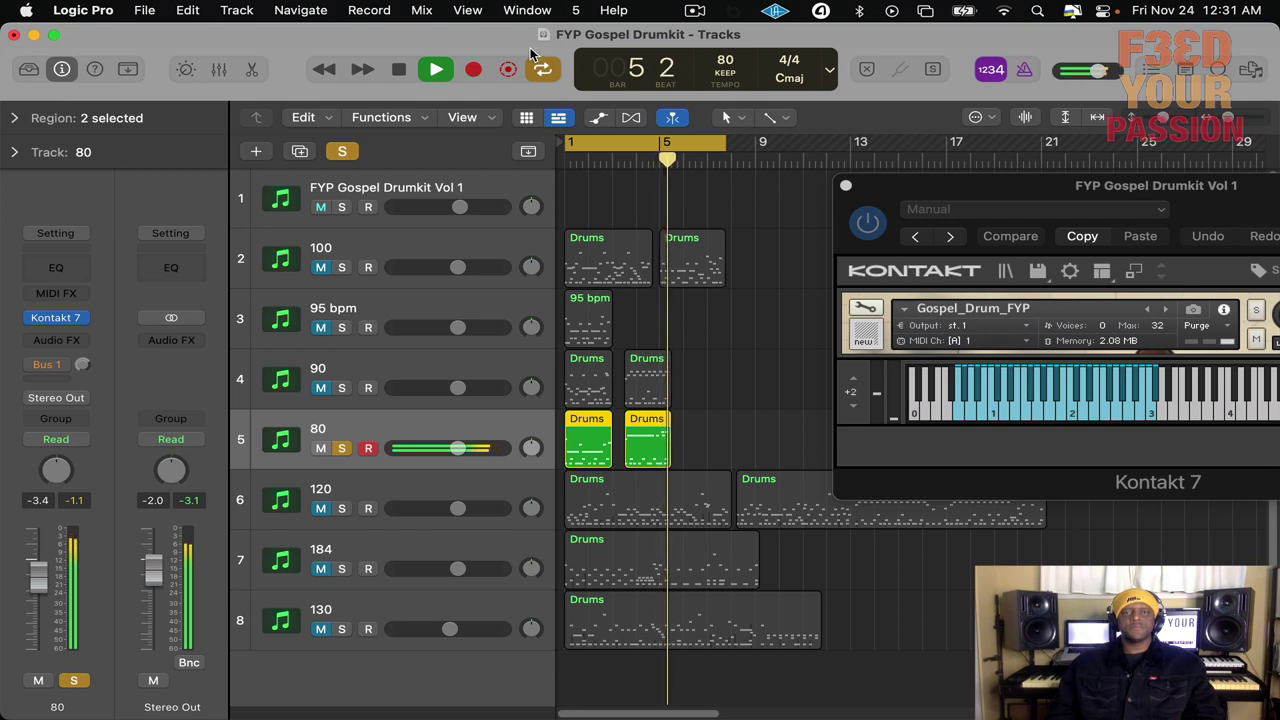
left_click(400, 72)
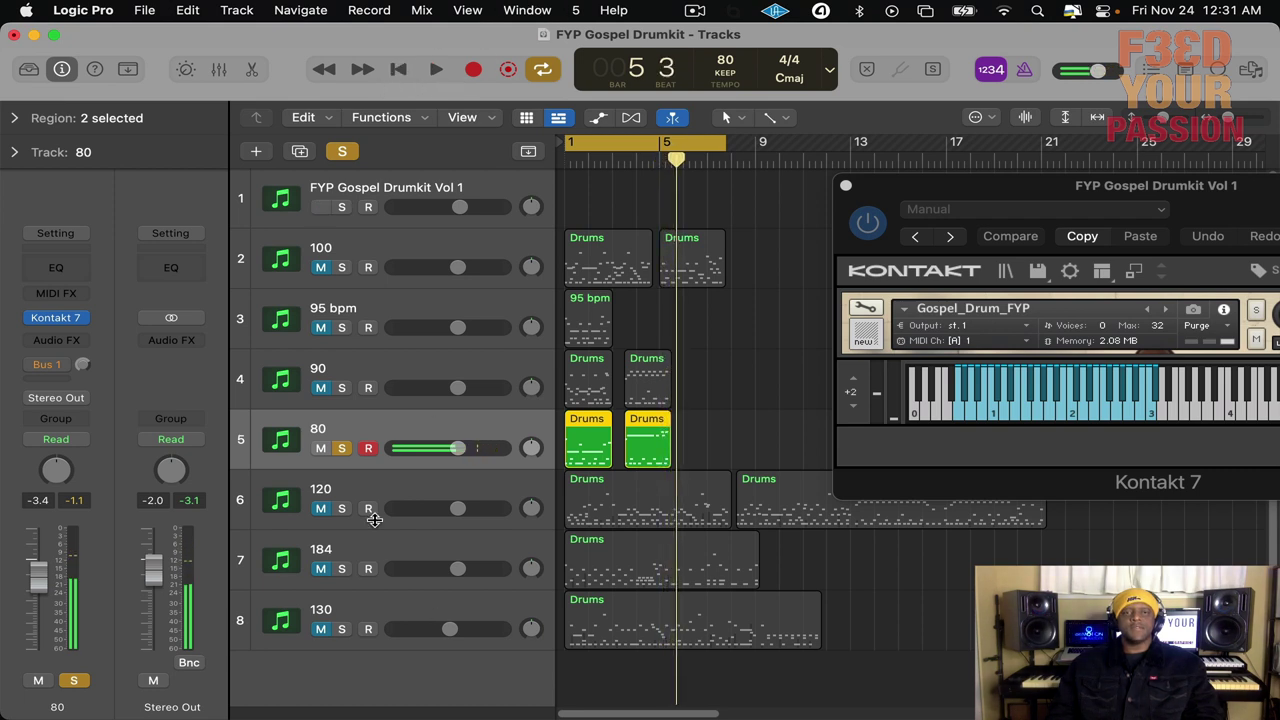
Swap the solo from the 80 track to the 120 track and extend the cycle to bar 21.
left_click(341, 509)
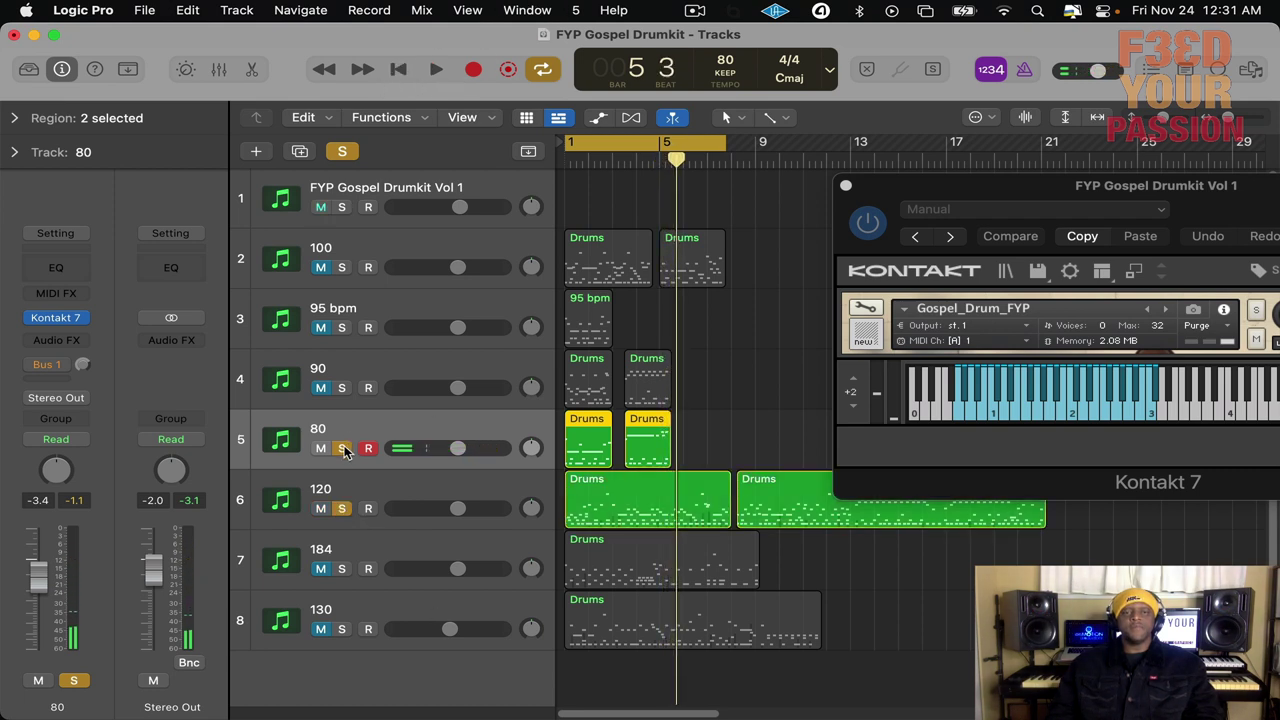
left_click(342, 448)
left_click(410, 69)
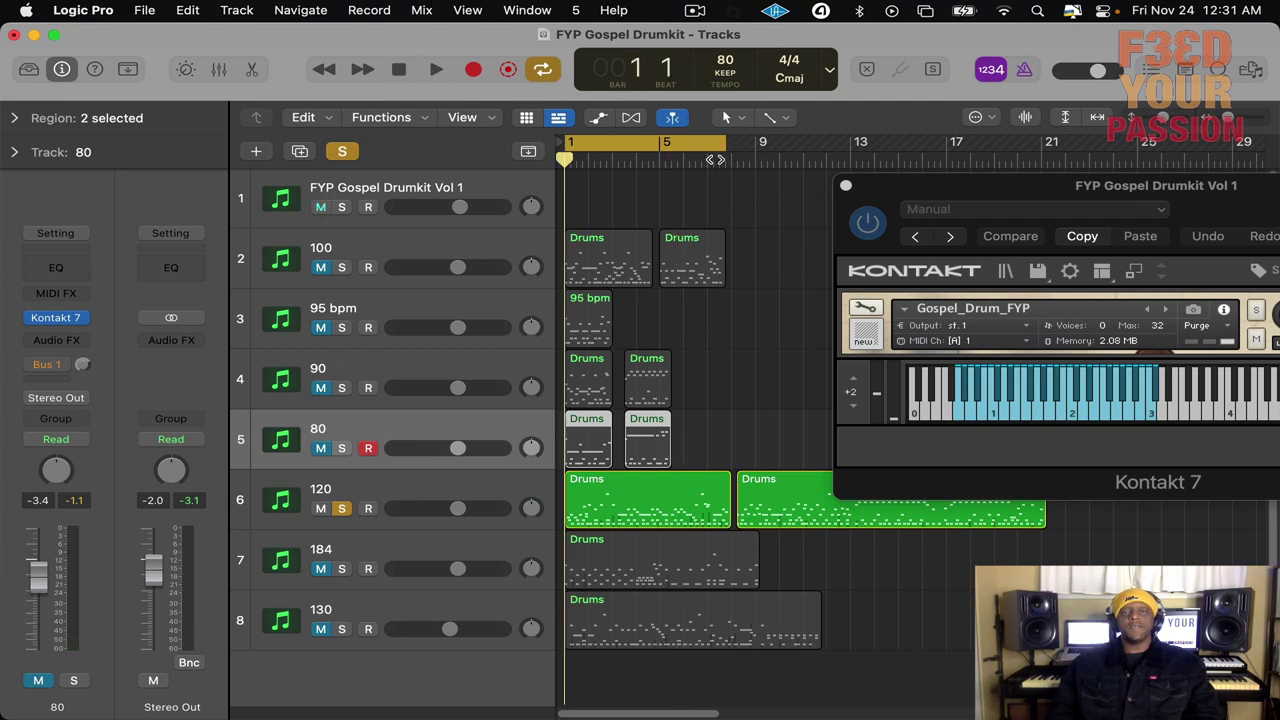
left_click_drag(722, 143, 1047, 157)
left_click(436, 69)
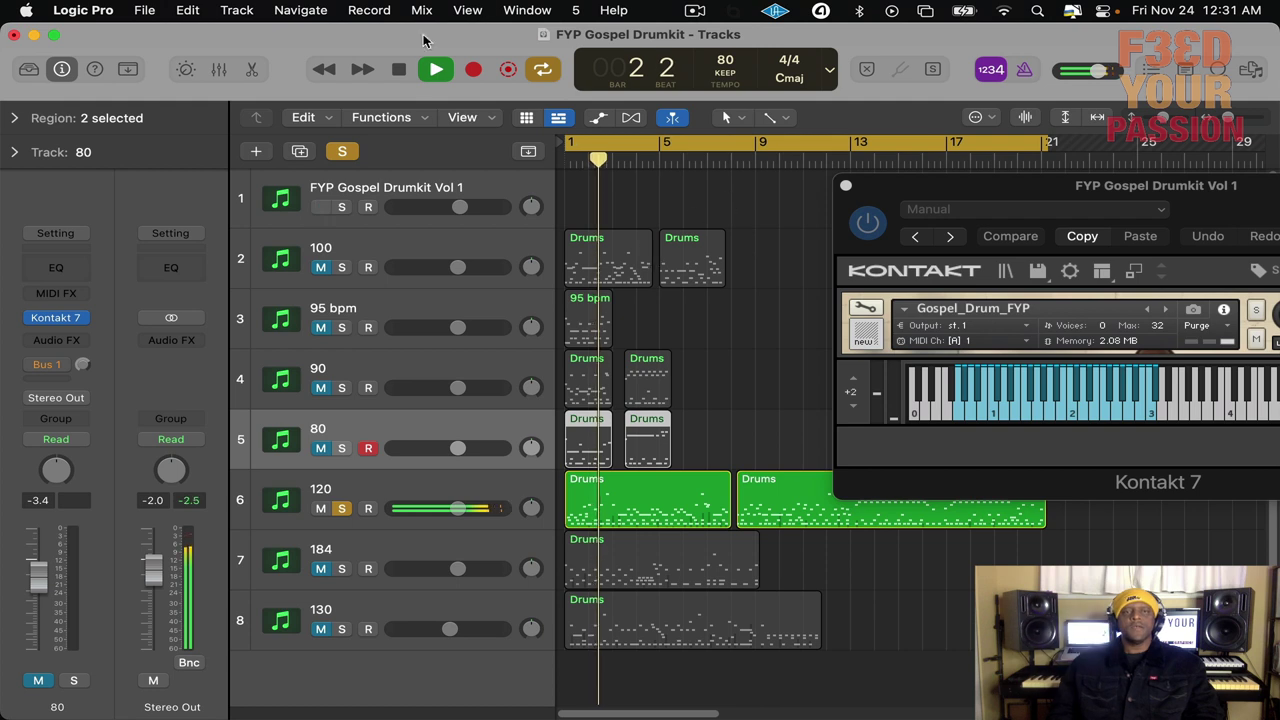
key("space")
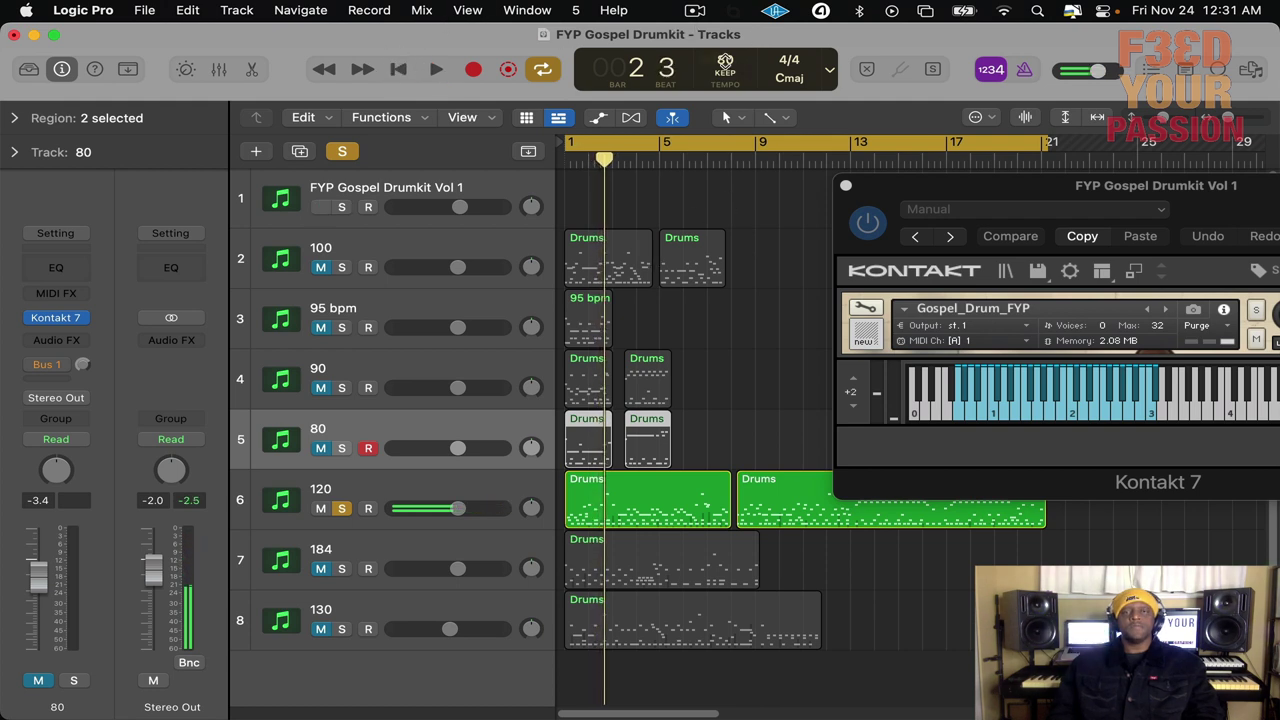
Play the 120 track at tempo 120 with its volume slightly lowered, then unsolo it.
left_click_drag(731, 45, 737, 6)
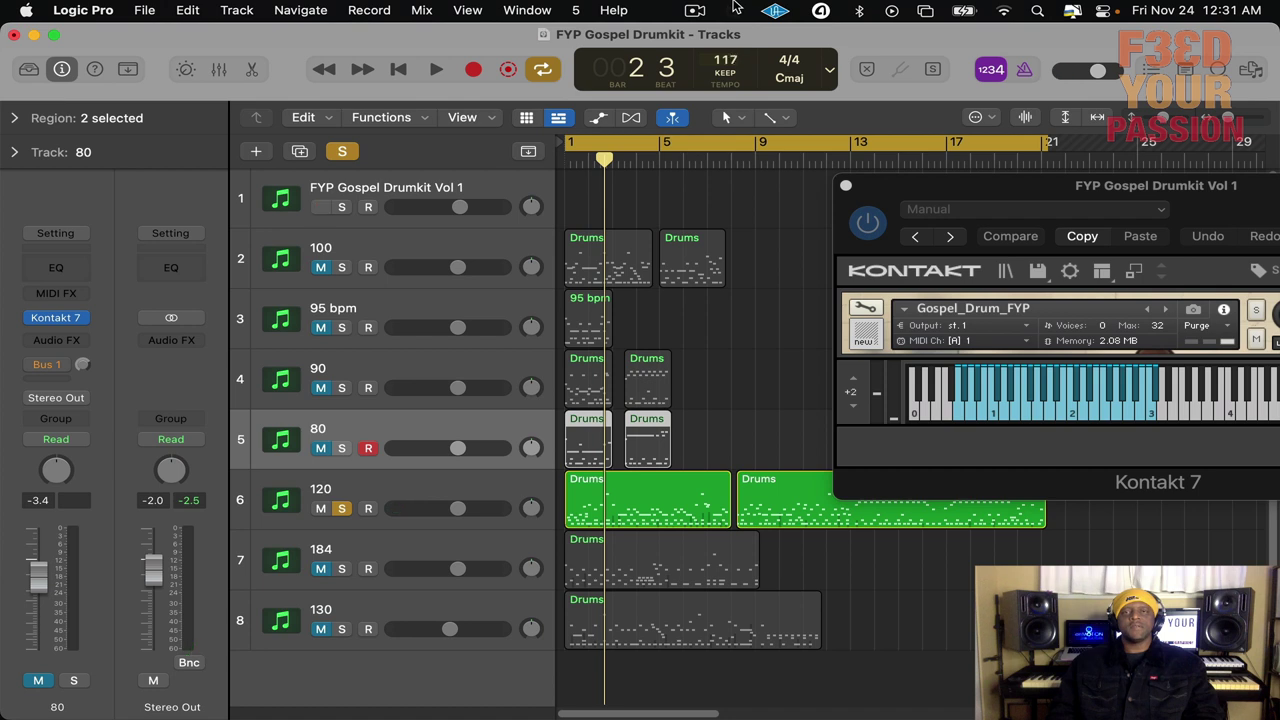
left_click(443, 70)
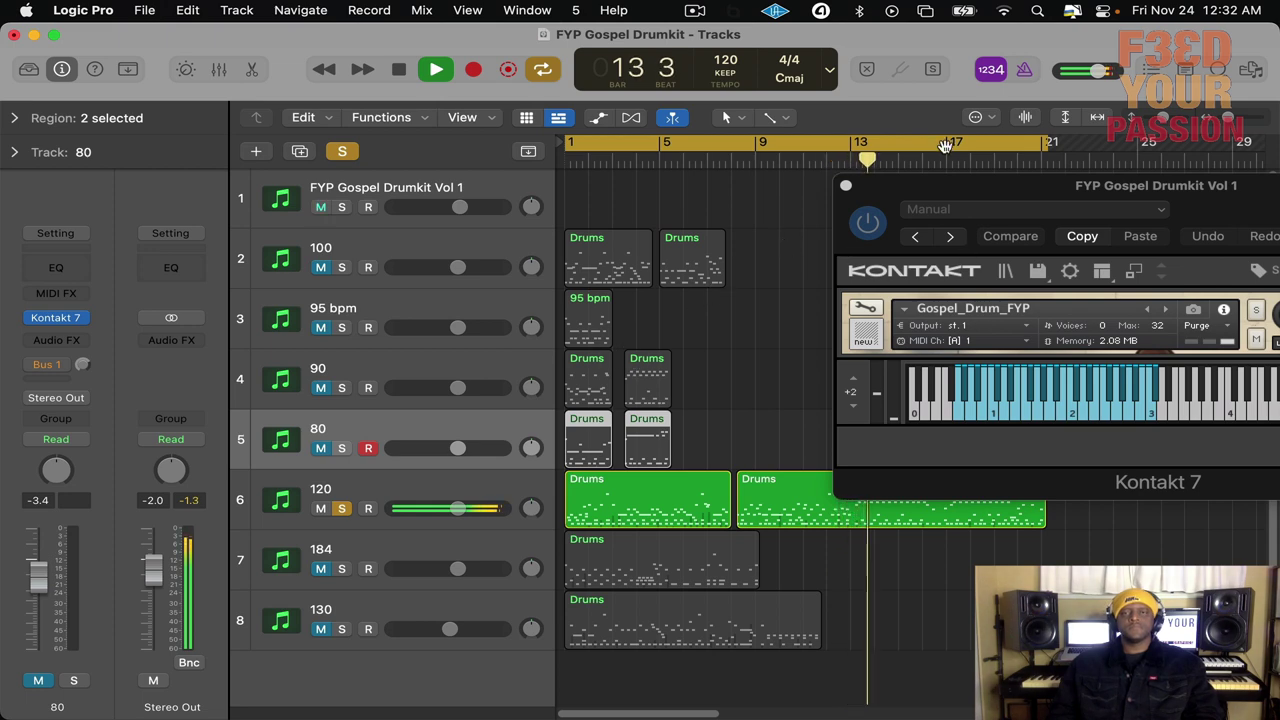
left_click_drag(926, 193, 468, 138)
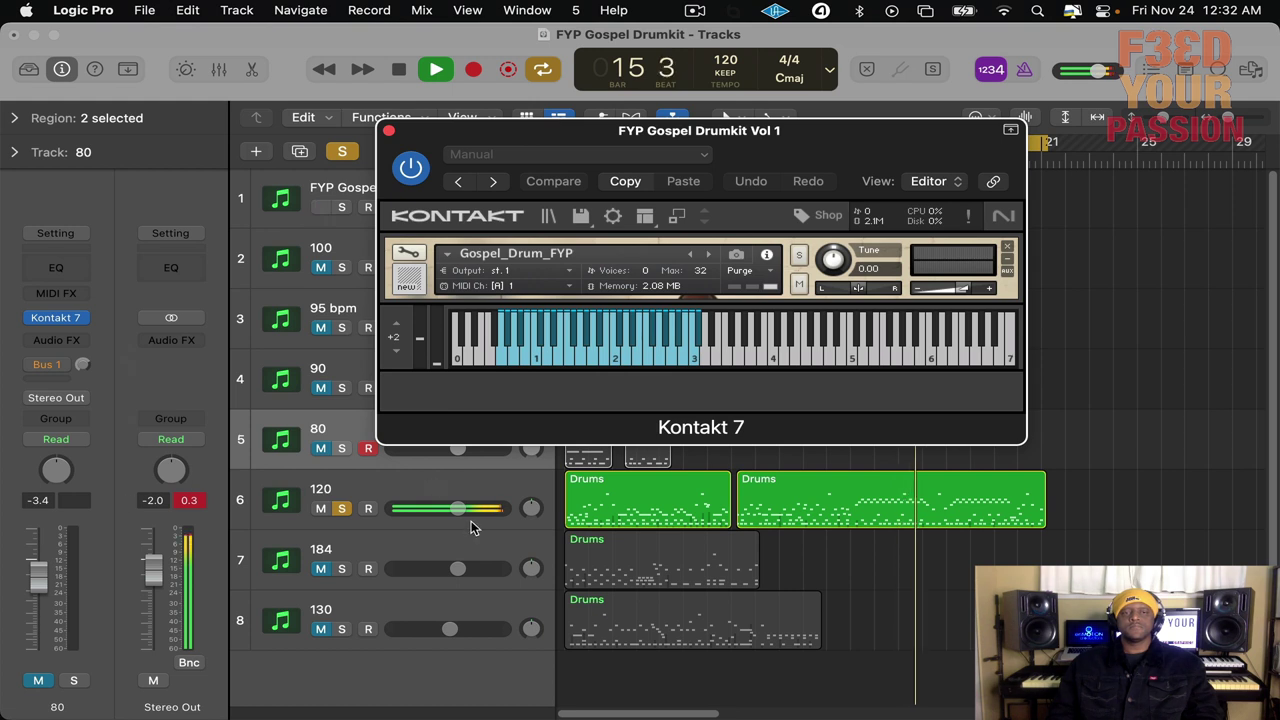
left_click_drag(455, 510, 451, 510)
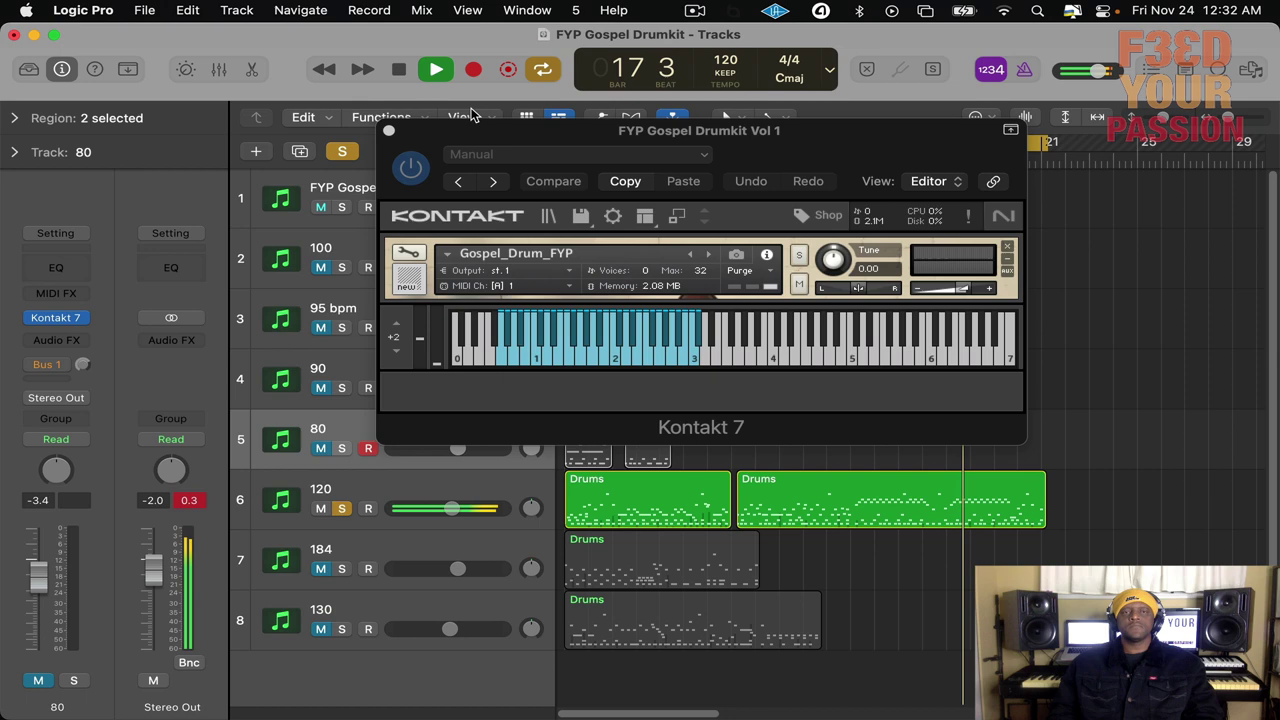
left_click_drag(606, 140, 1062, 116)
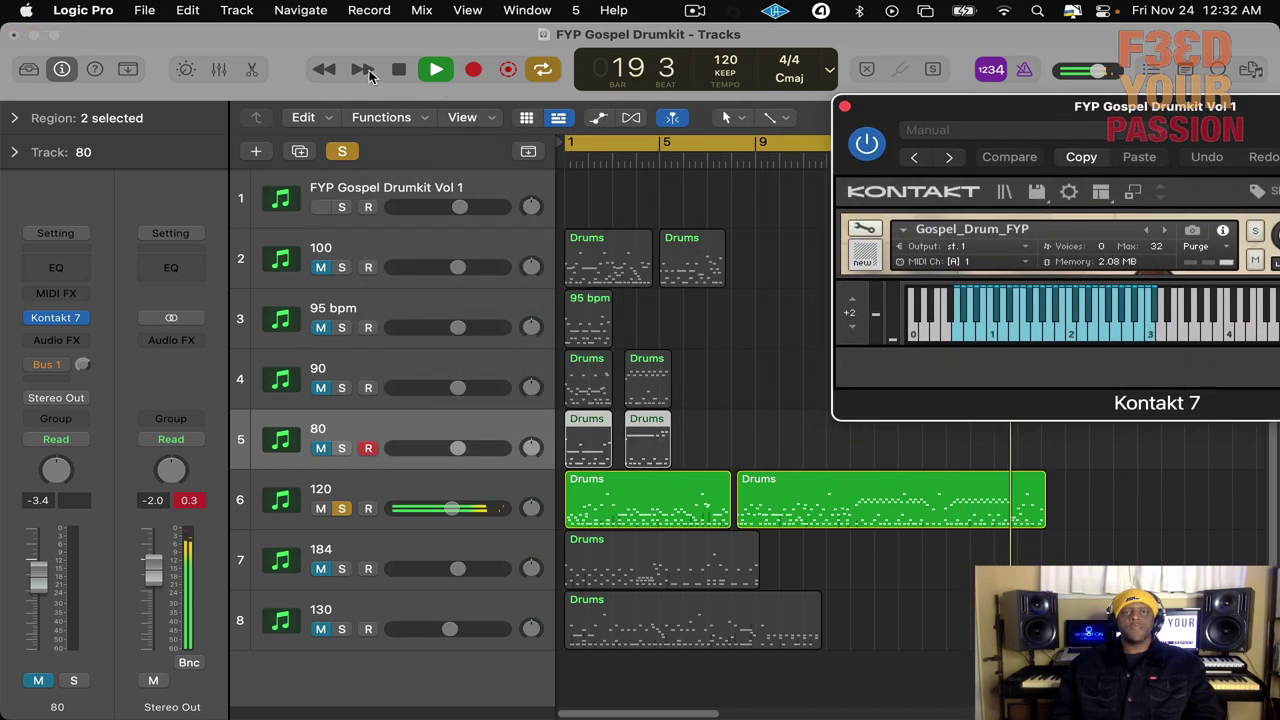
left_click(401, 69)
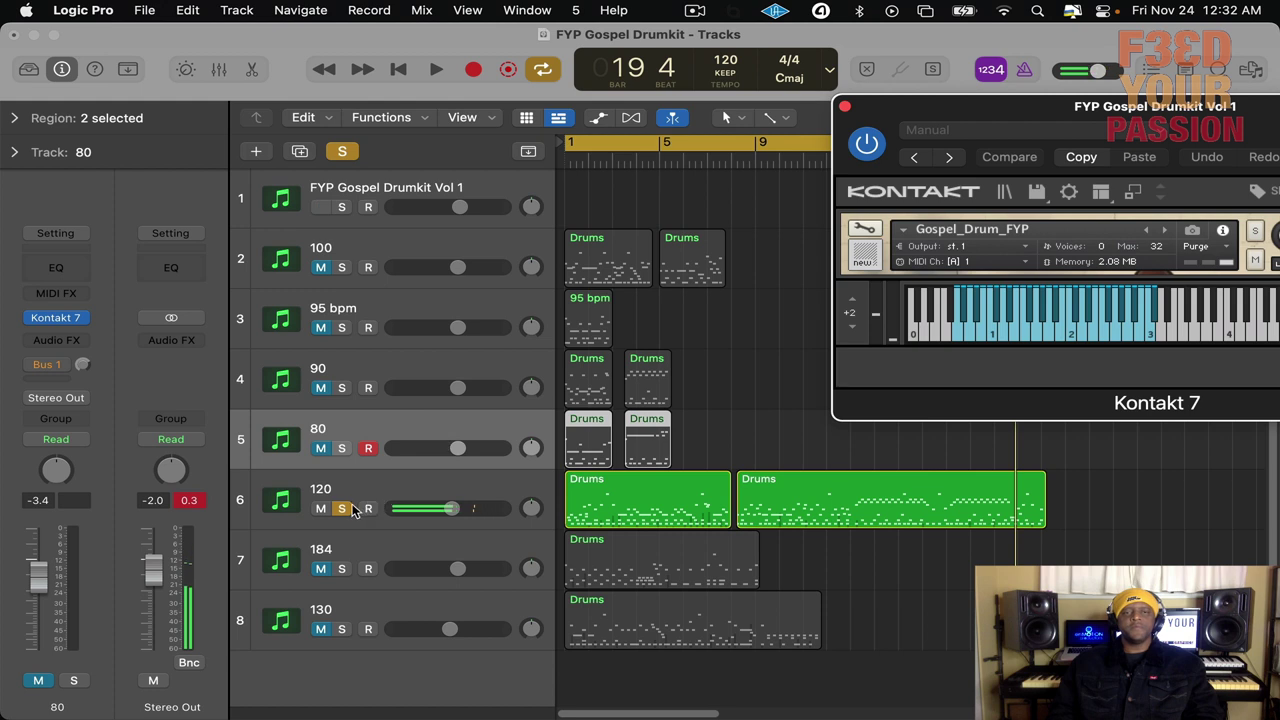
left_click(343, 509)
left_click(355, 543)
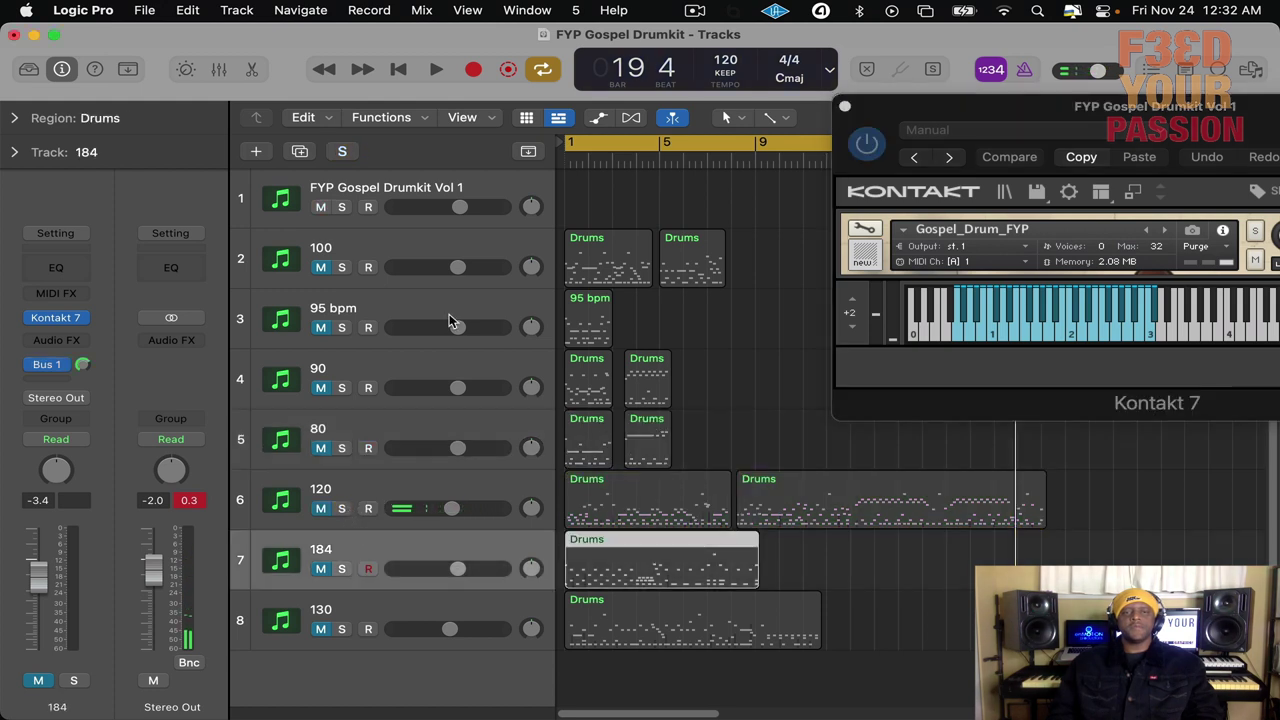
Play the soloed 130 track at 130 BPM through bar 12, then clear its solo.
left_click(420, 610)
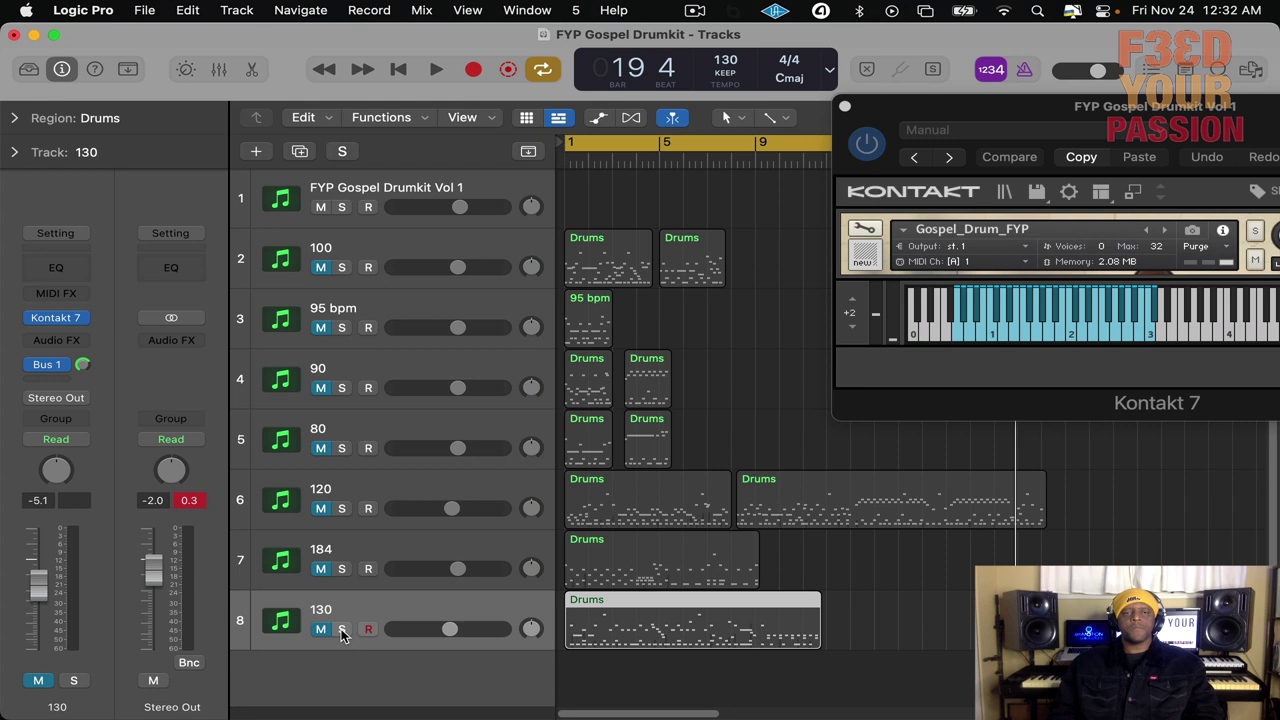
left_click(341, 629)
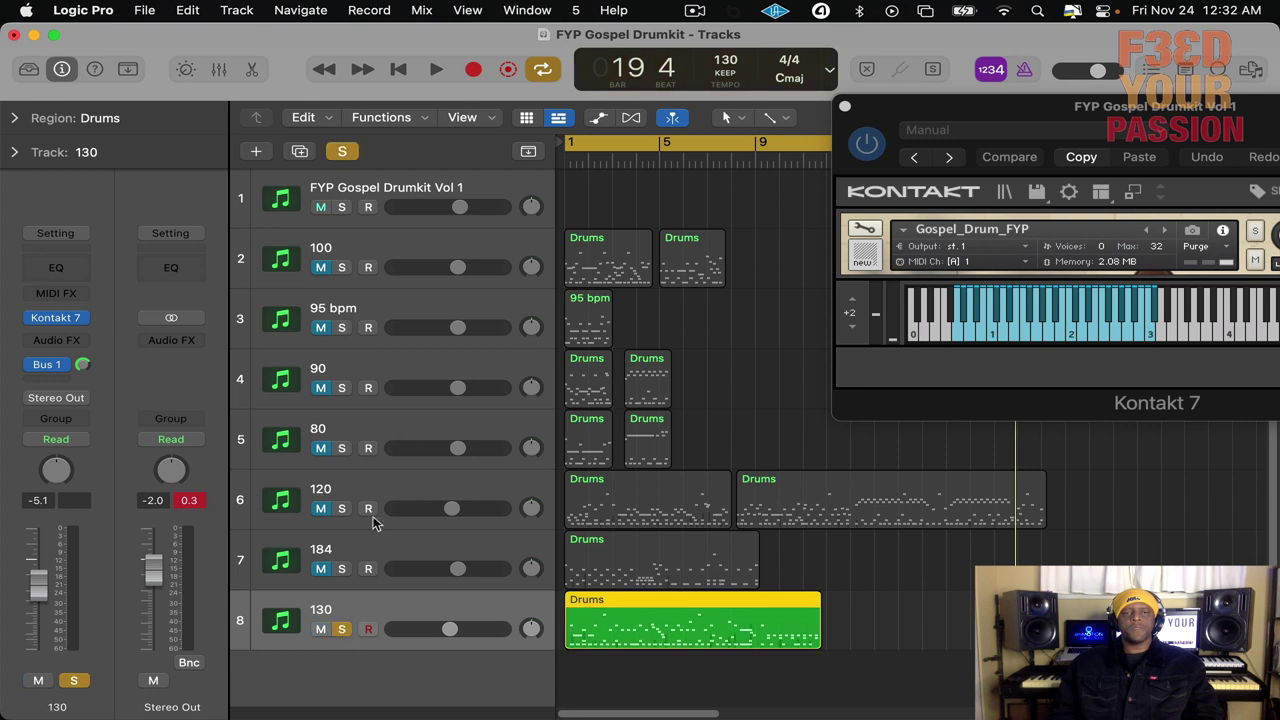
left_click(438, 72)
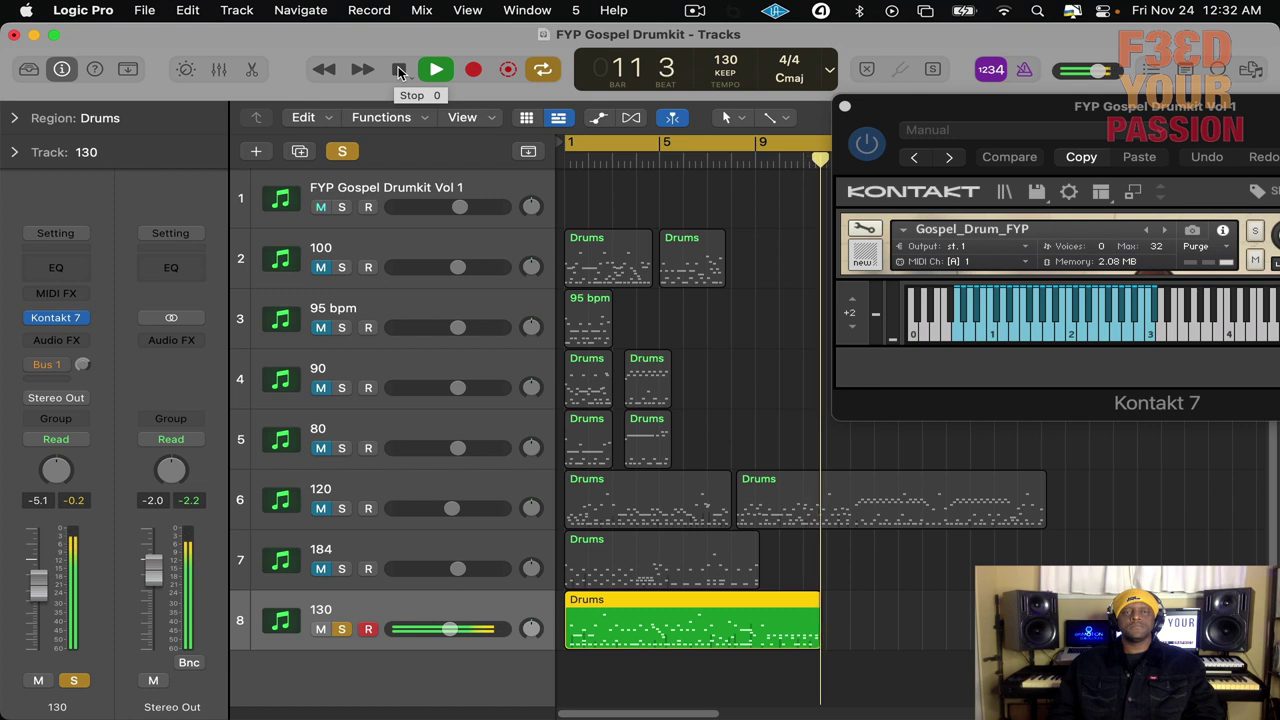
left_click(398, 70)
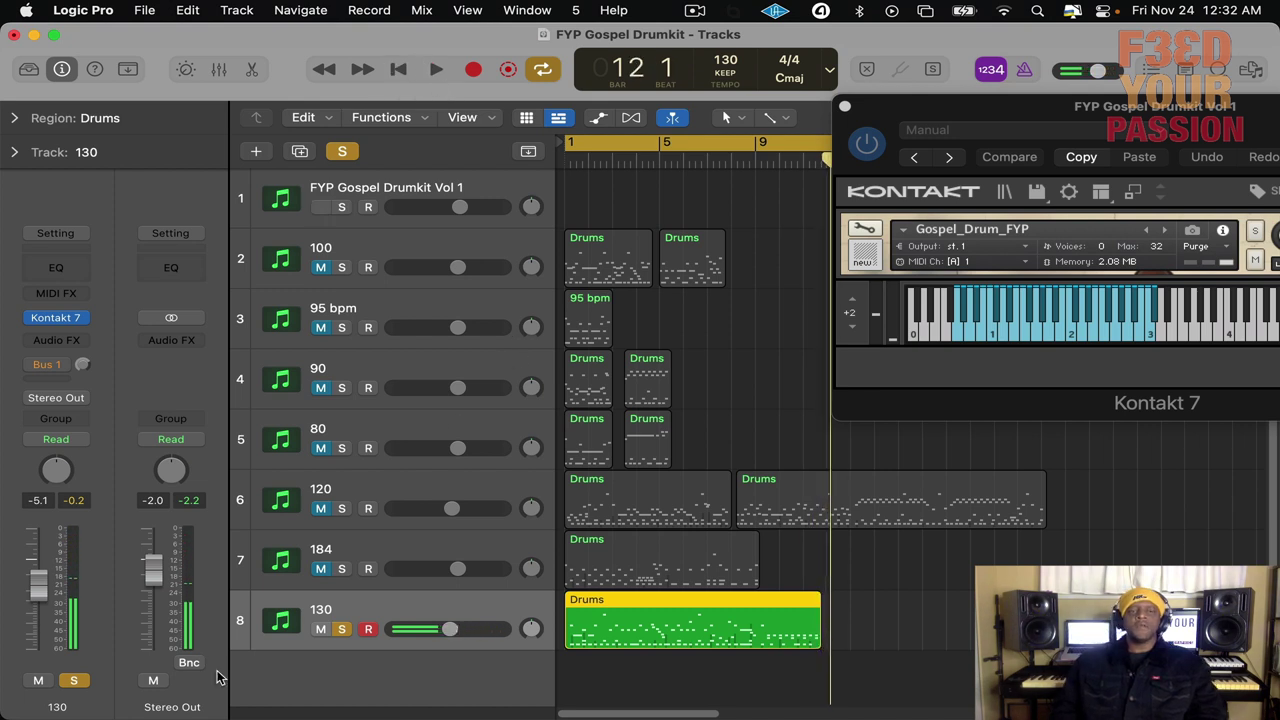
left_click(341, 629)
mouse_move(378, 718)
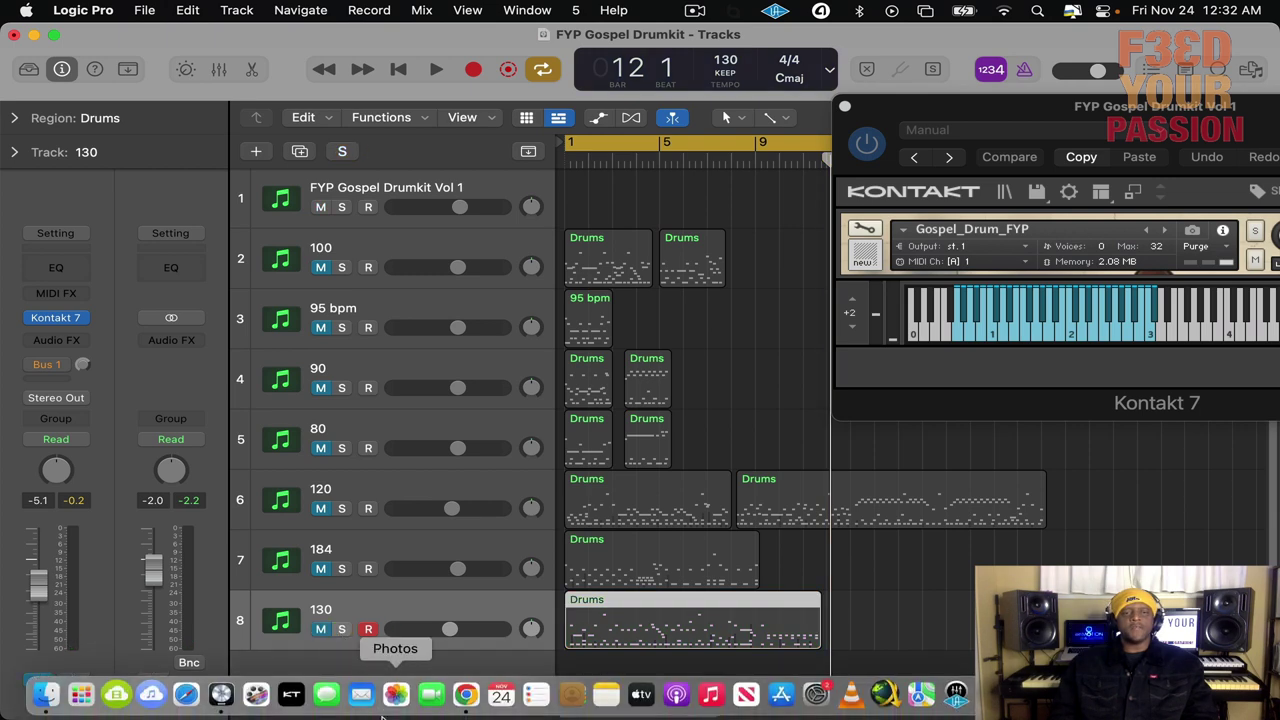